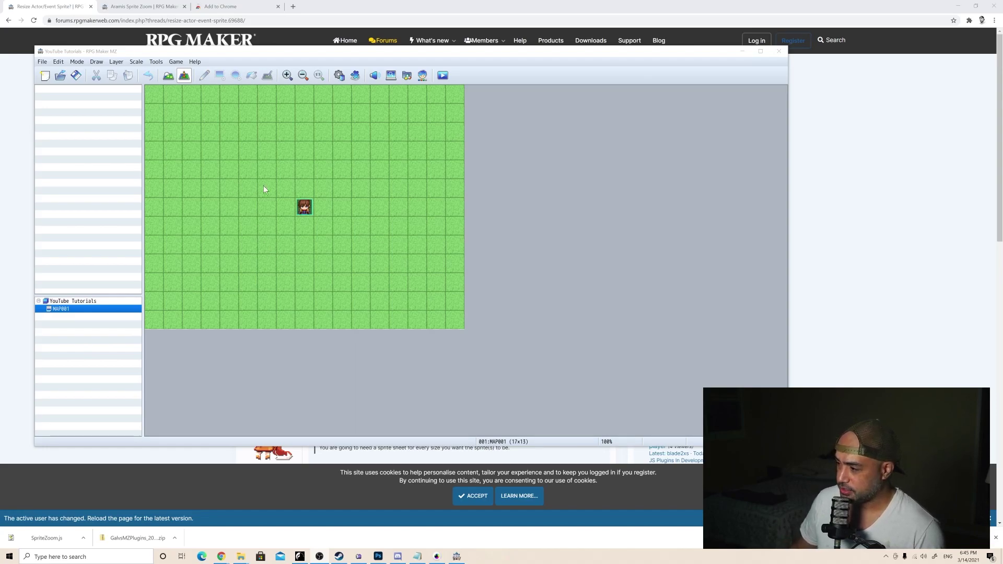
# Maximize the RPG Maker MZ editor so the YouTube Tutorials project's MAP001 fills the screen
pyautogui.click(761, 51)
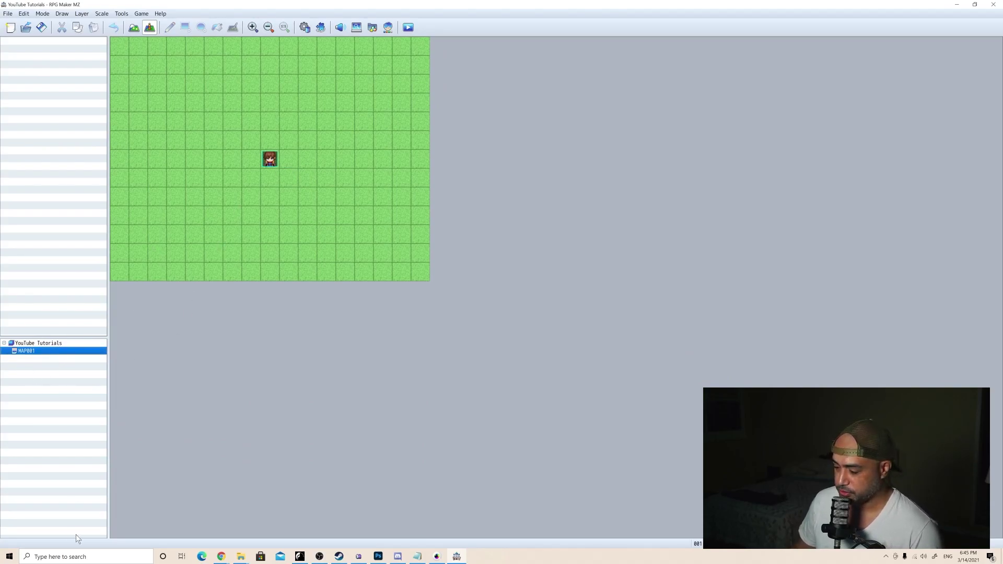
# Create MAP002 under MAP001, then reselect MAP001 and switch to Event mode
pyautogui.rightClick(54, 358)
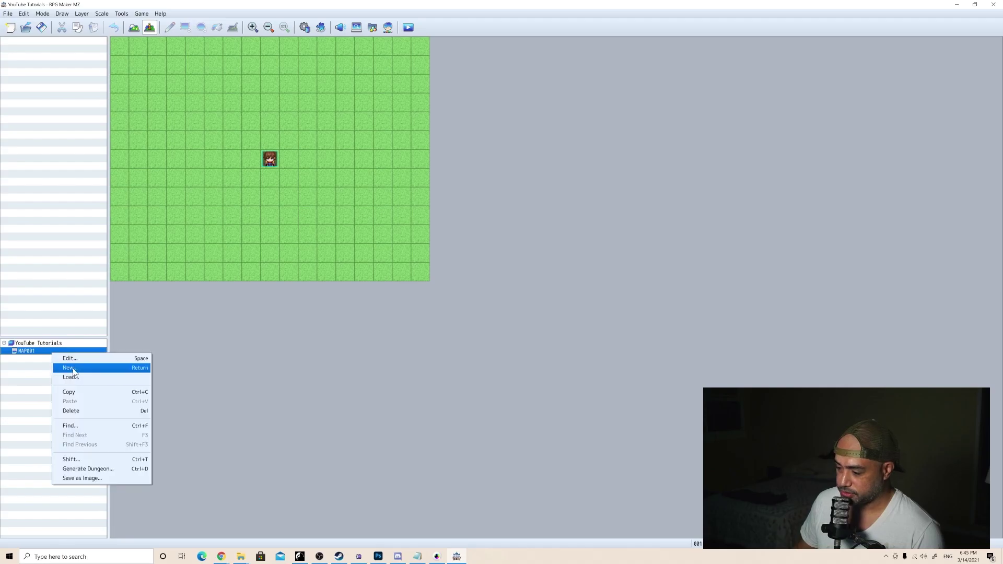
pyautogui.click(78, 368)
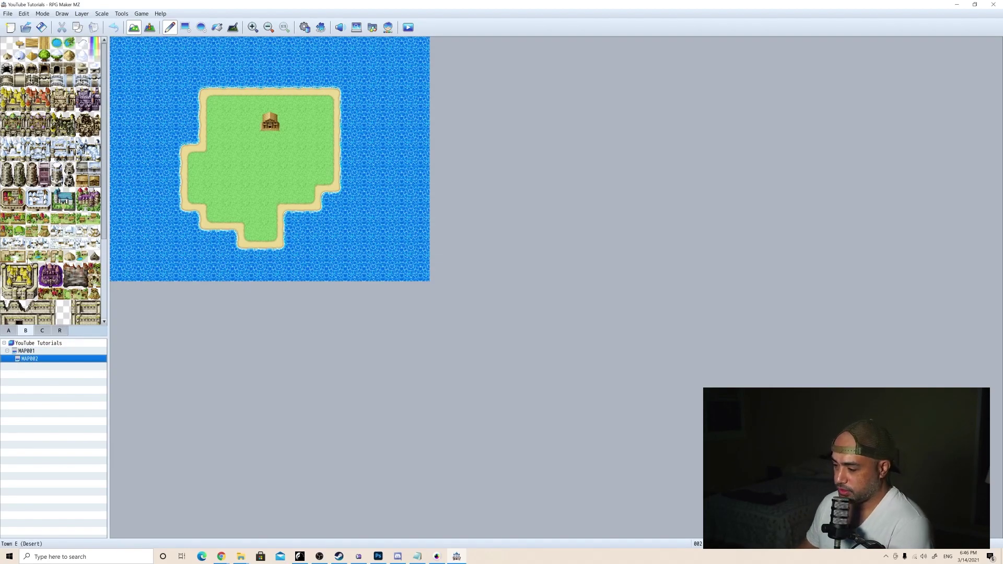
pyautogui.click(26, 350)
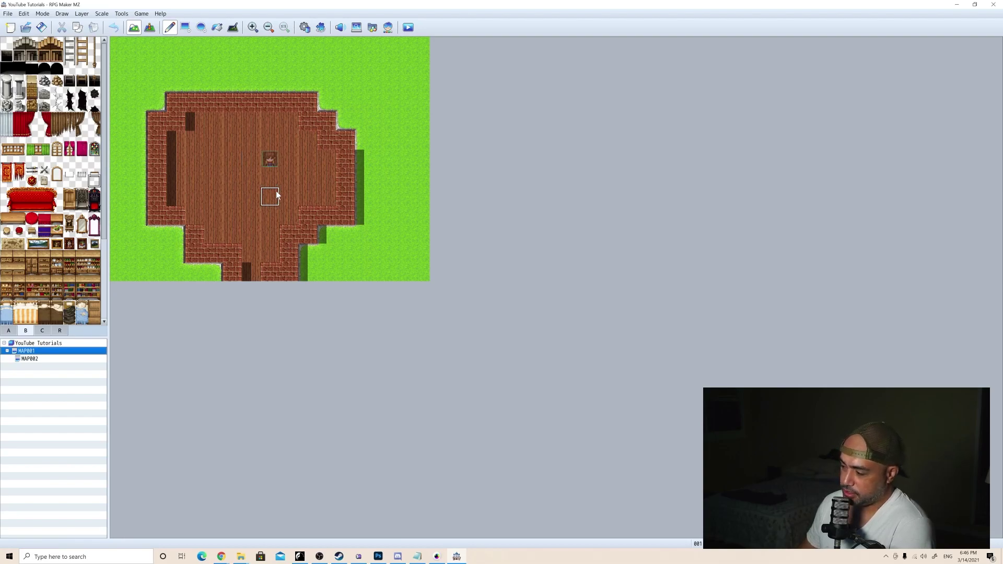
pyautogui.click(149, 27)
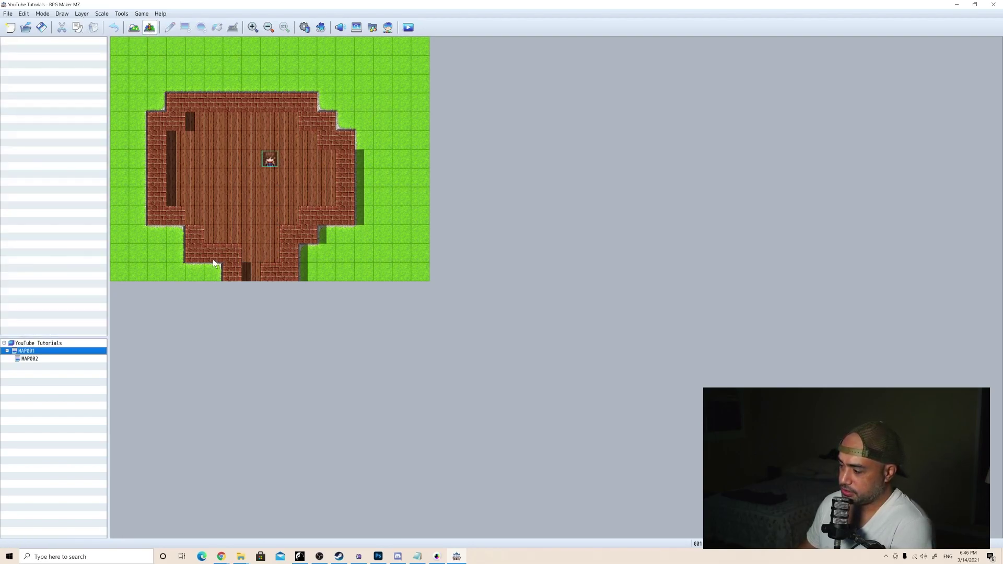
# Create a new event on MAP001's bottom doorway tile and browse its command list
pyautogui.rightClick(250, 275)
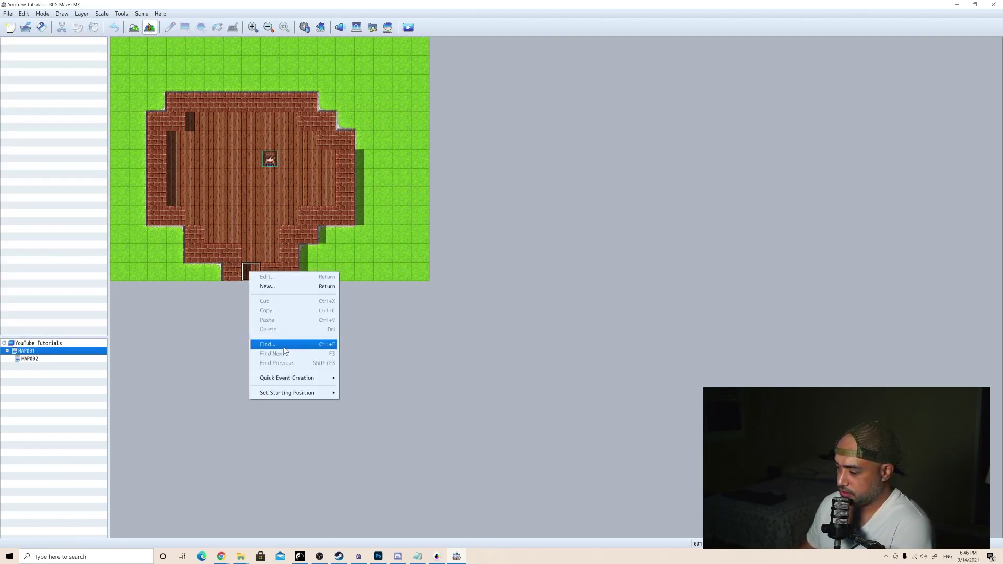
pyautogui.click(275, 286)
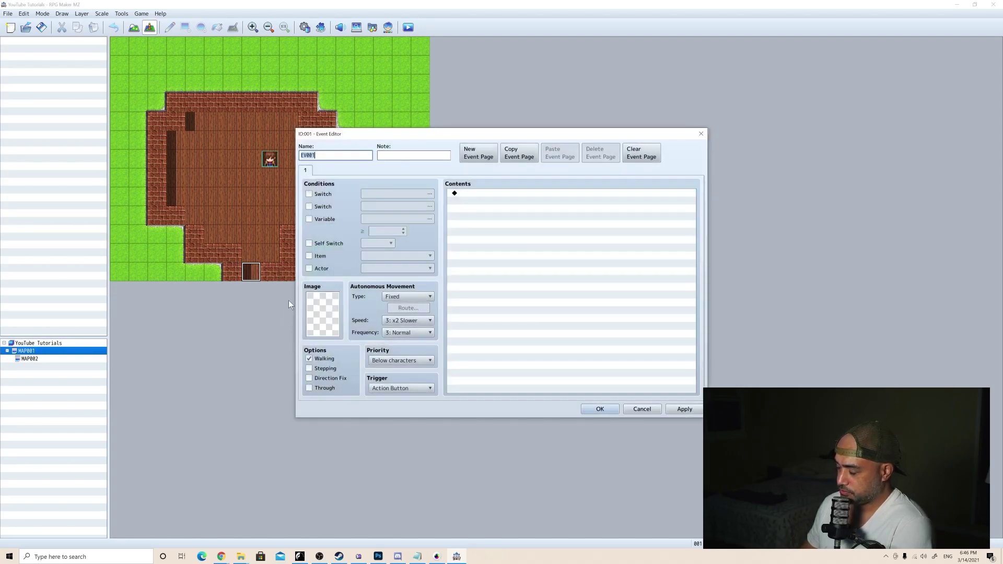
pyautogui.doubleClick(462, 197)
pyautogui.click(484, 173)
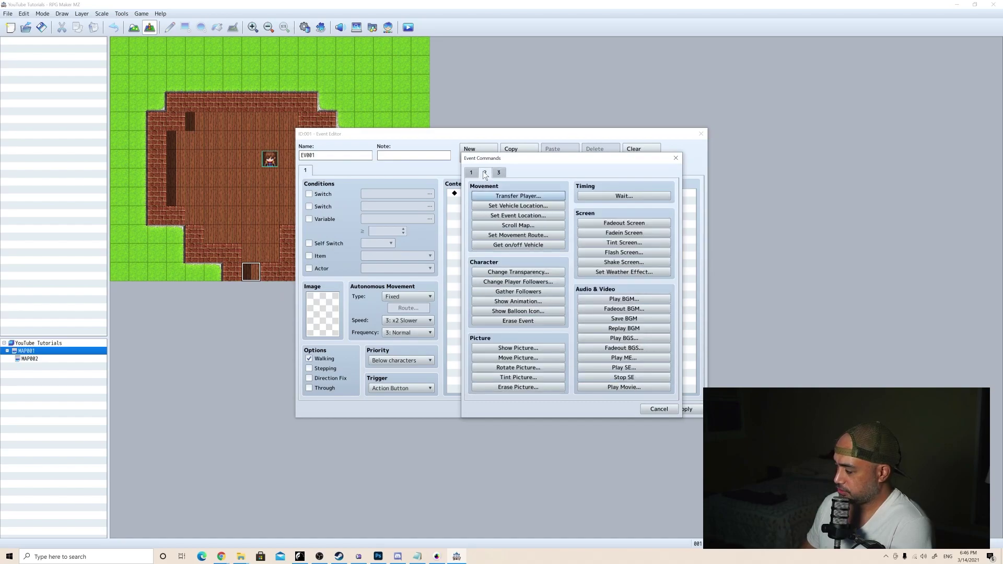
pyautogui.click(472, 173)
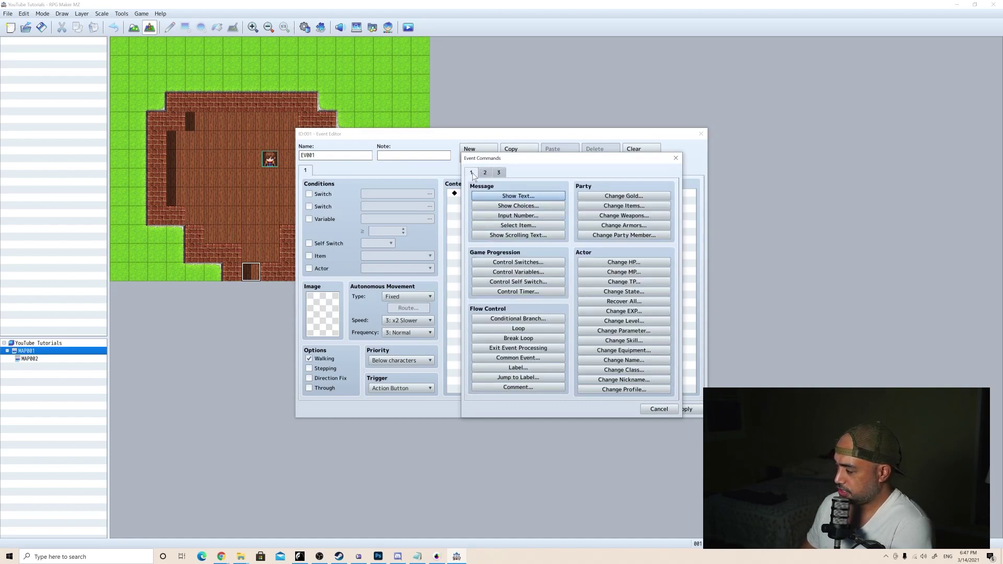
pyautogui.click(486, 173)
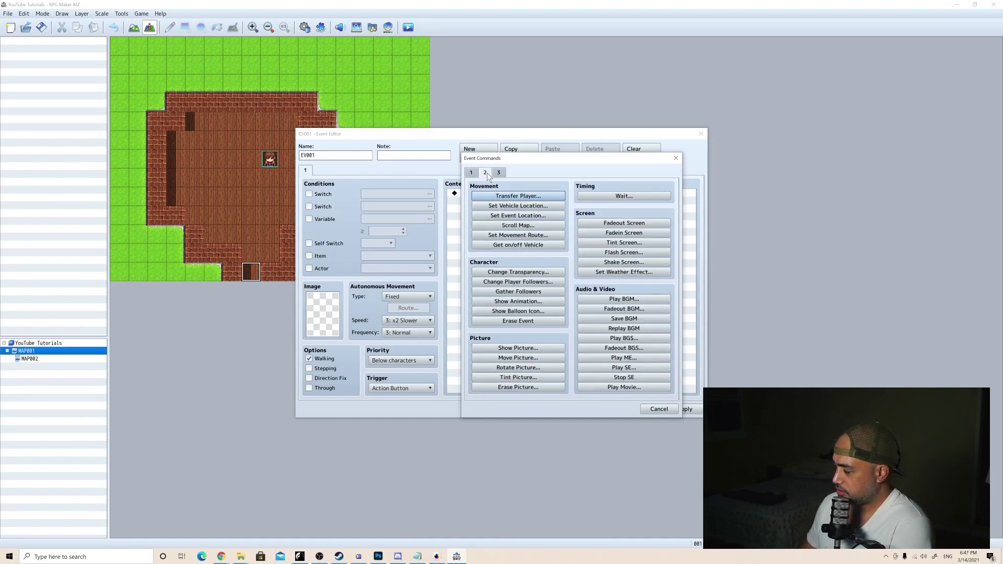
# Add a Transfer Player command to MAP002 (8,5), save the door event, and show MAP002
pyautogui.click(516, 195)
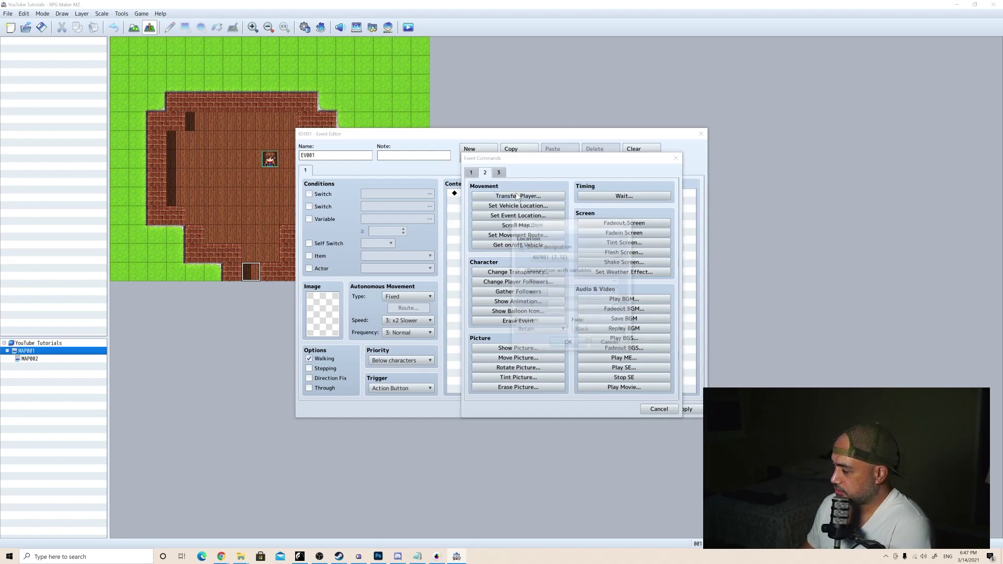
pyautogui.click(618, 257)
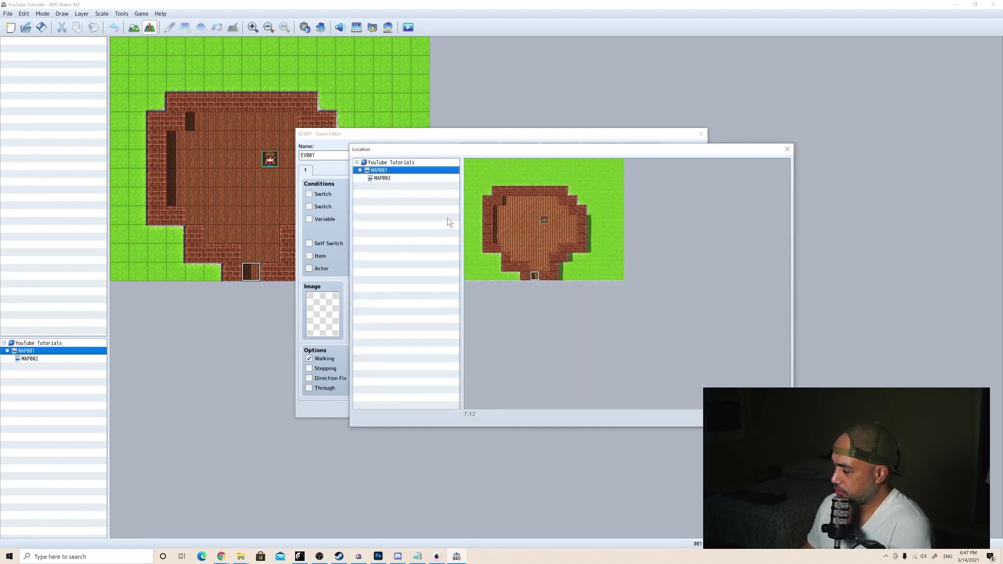
pyautogui.click(397, 177)
pyautogui.doubleClick(548, 206)
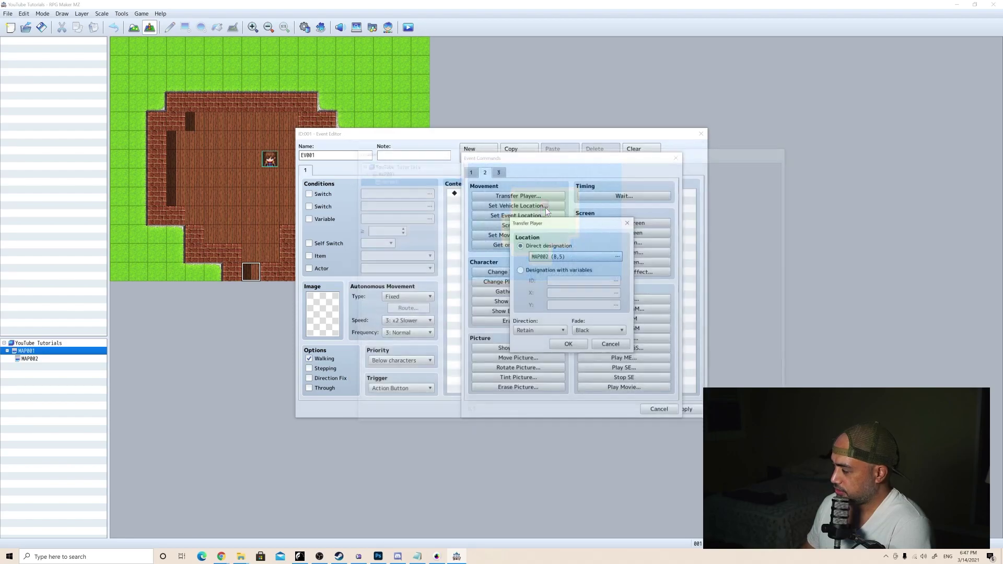
pyautogui.click(566, 342)
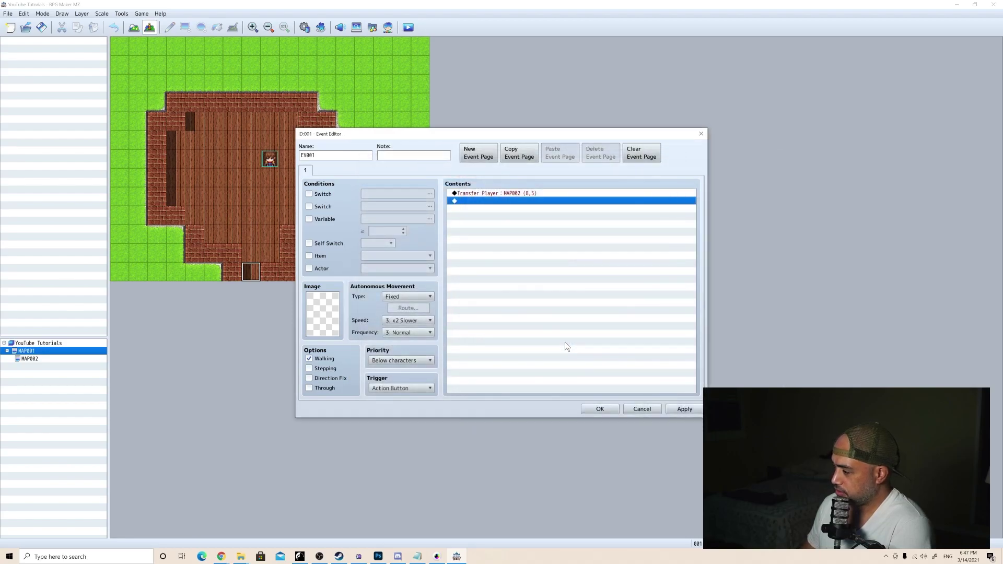
pyautogui.click(589, 410)
pyautogui.click(41, 359)
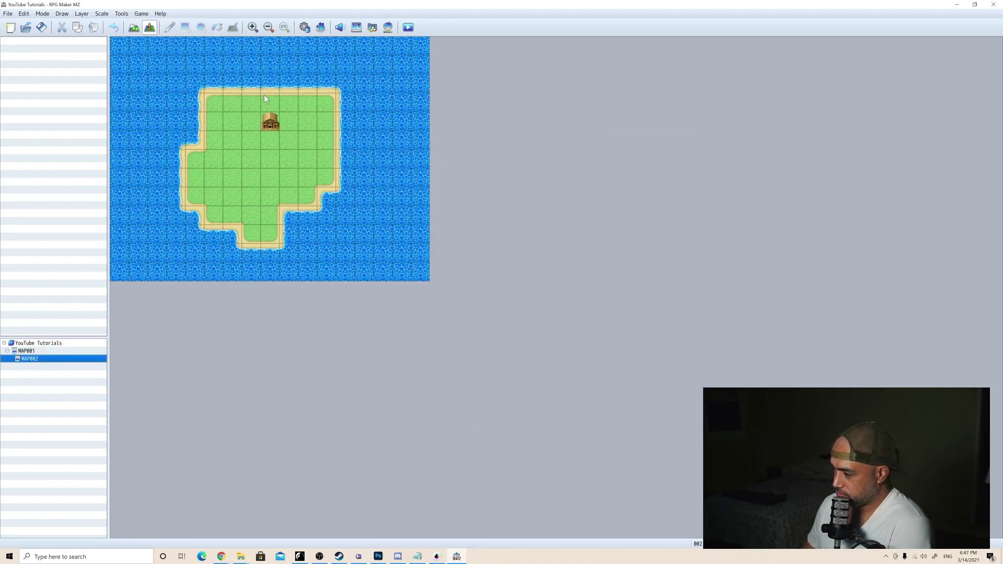
# Create a house event on MAP002 that transfers the player to MAP001 (7,11) facing up
pyautogui.doubleClick(271, 120)
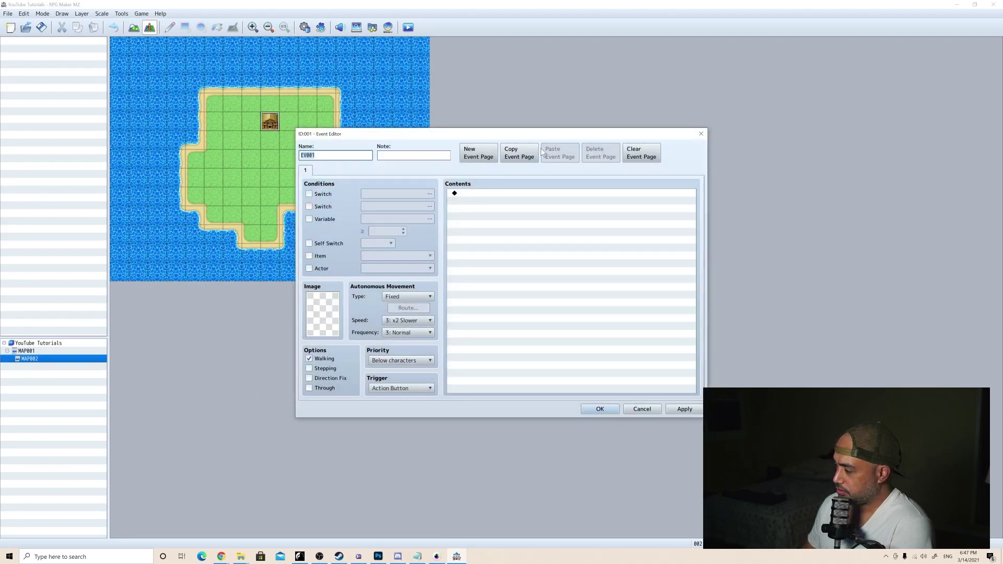
pyautogui.doubleClick(463, 209)
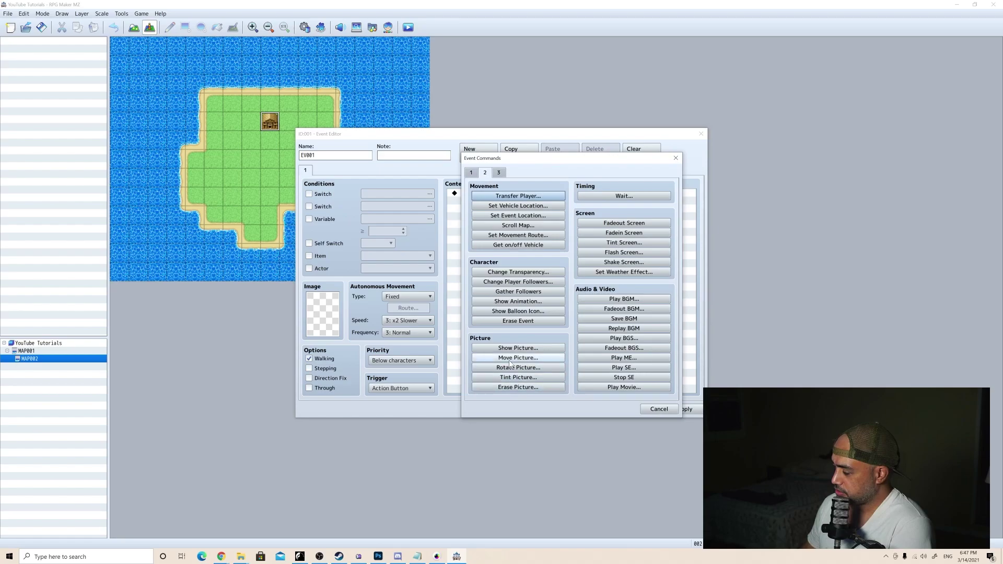
pyautogui.click(518, 196)
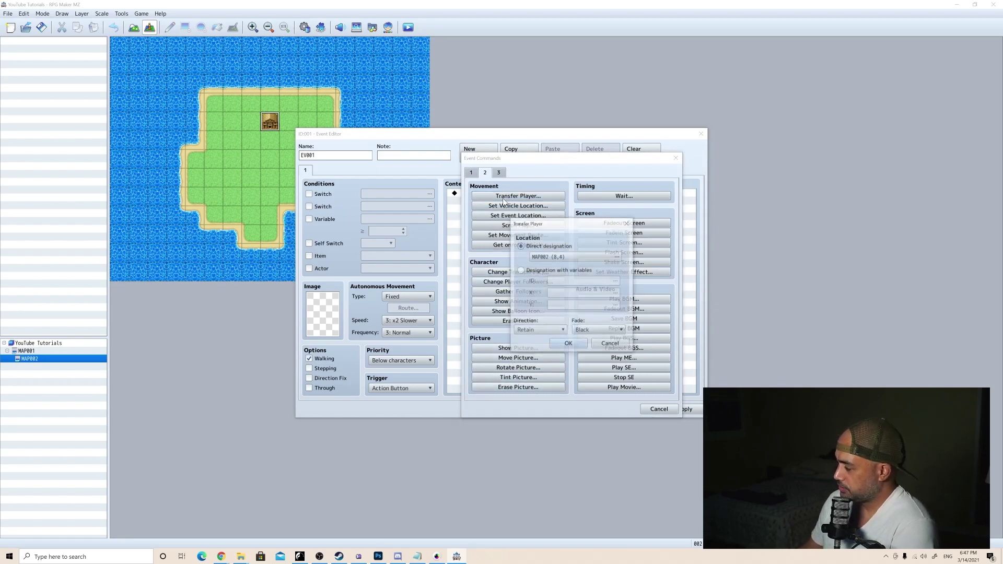
pyautogui.click(575, 257)
pyautogui.press('Up')
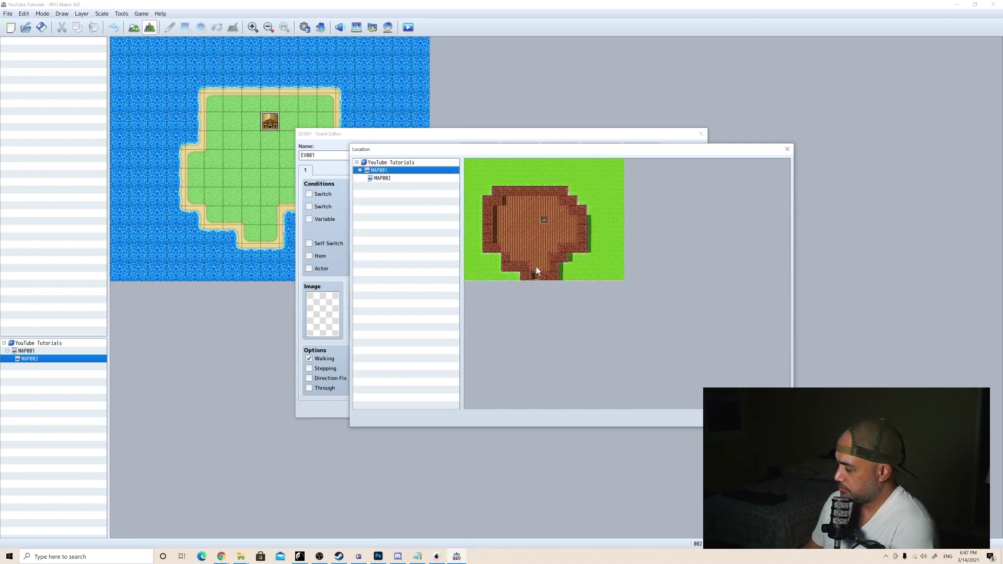
pyautogui.doubleClick(536, 267)
pyautogui.click(523, 271)
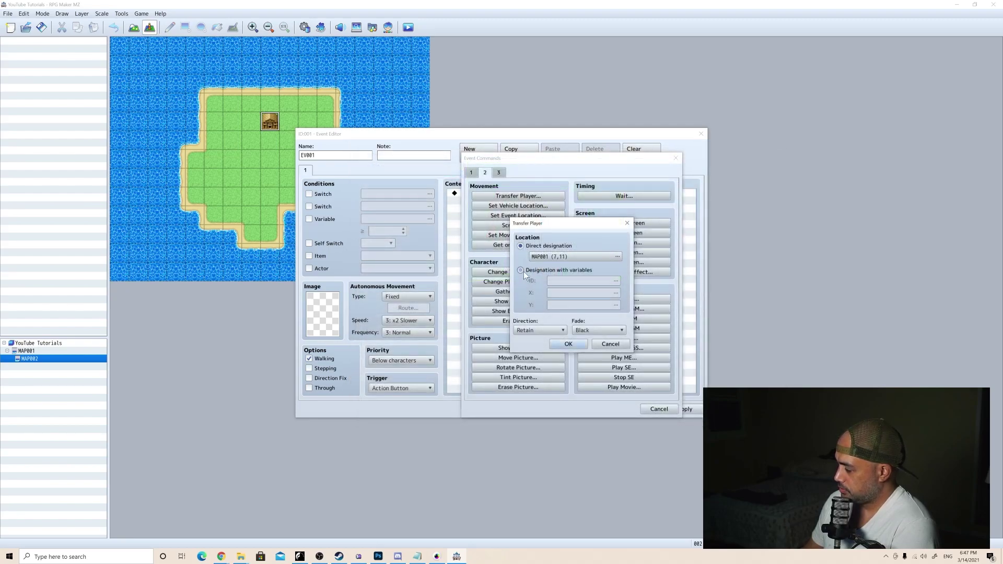
pyautogui.click(520, 246)
pyautogui.click(556, 330)
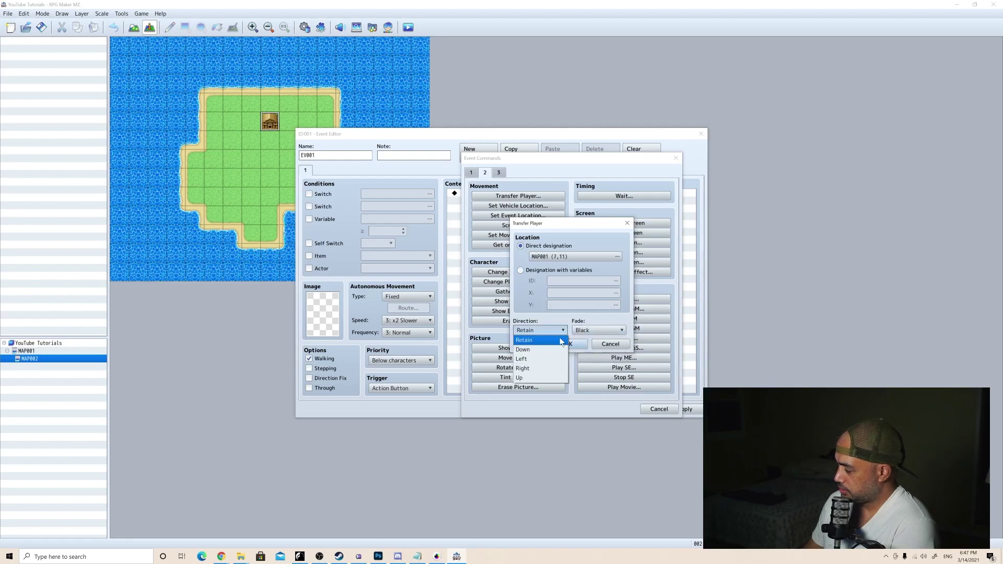
pyautogui.click(557, 377)
pyautogui.click(577, 345)
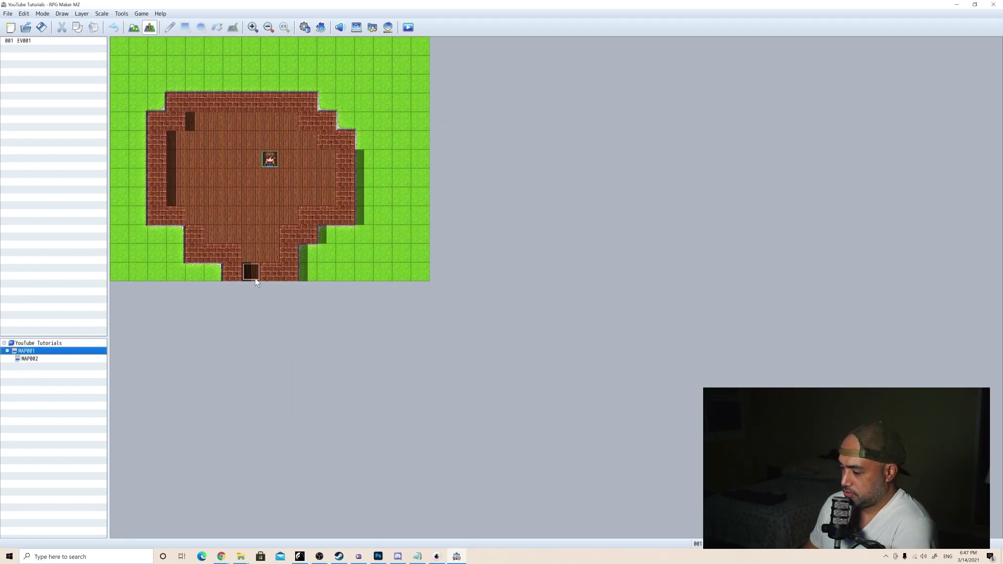
# Set the MAP001 door event's trigger to Player Touch
pyautogui.doubleClick(252, 275)
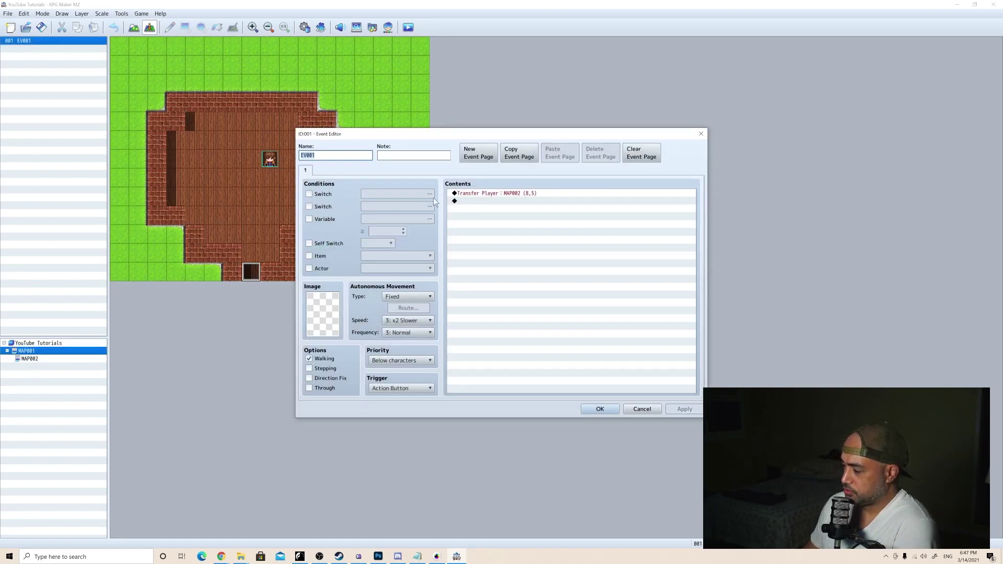
pyautogui.click(409, 386)
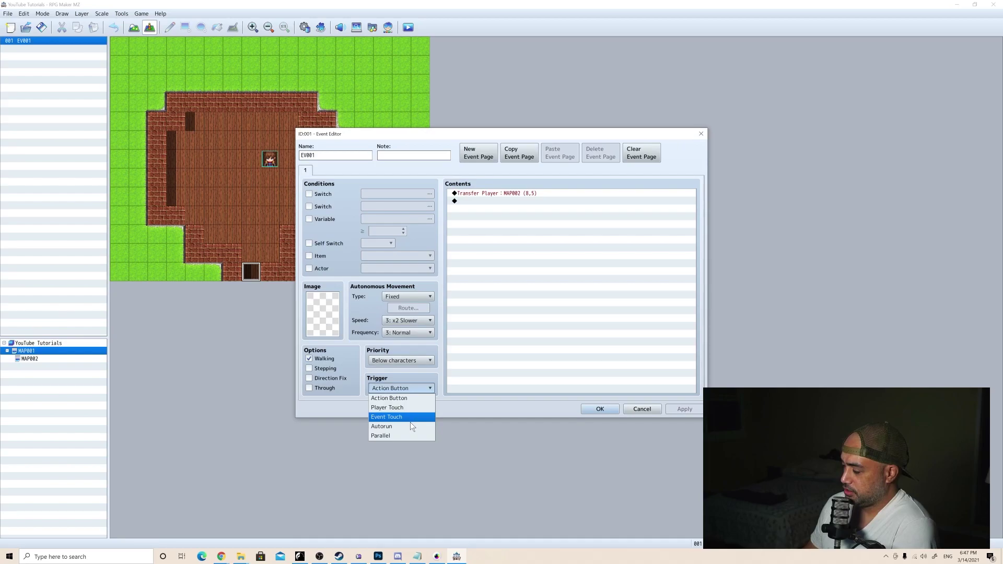
pyautogui.click(401, 407)
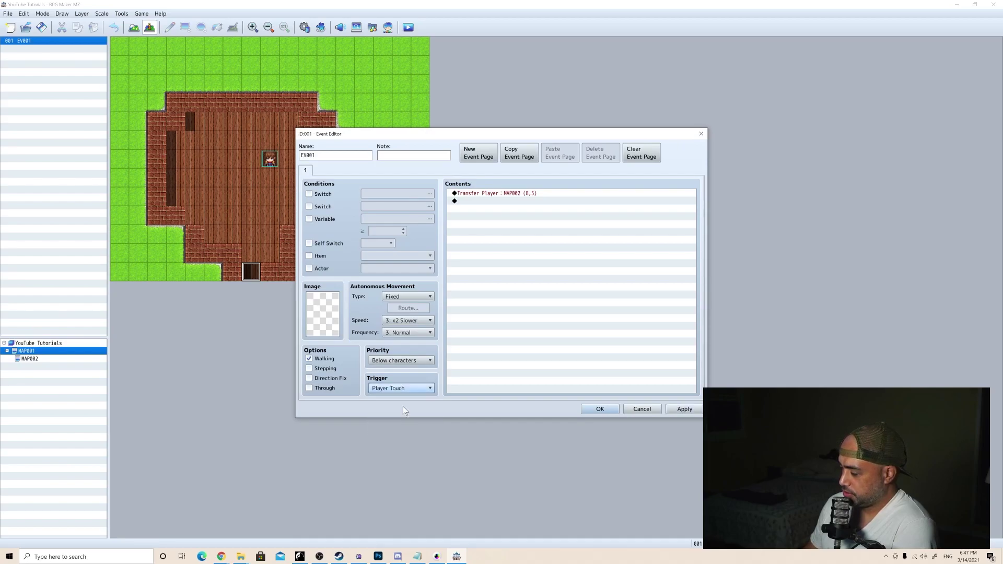
pyautogui.click(606, 411)
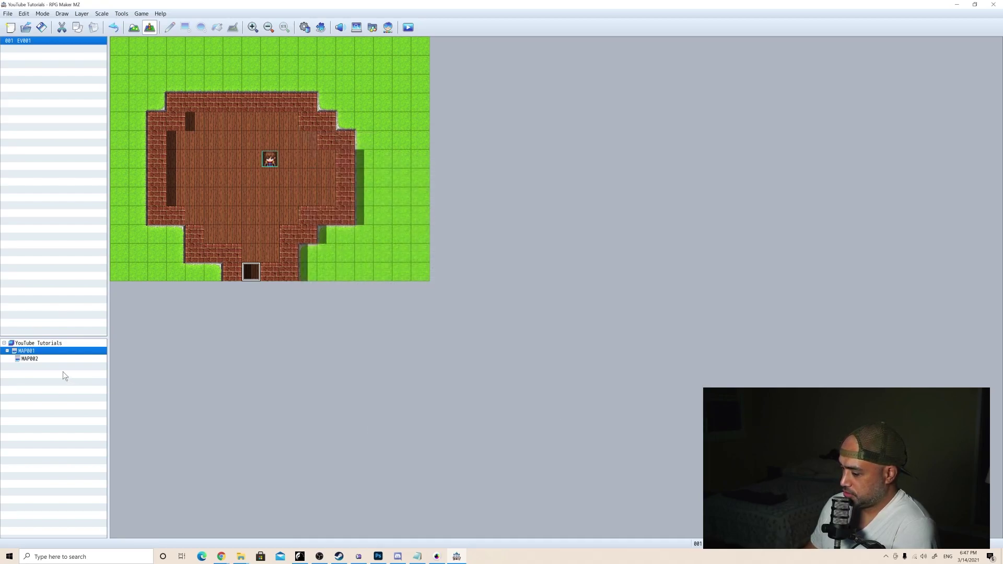
# Set the MAP002 house event's trigger to Player Touch
pyautogui.click(54, 360)
pyautogui.doubleClick(275, 120)
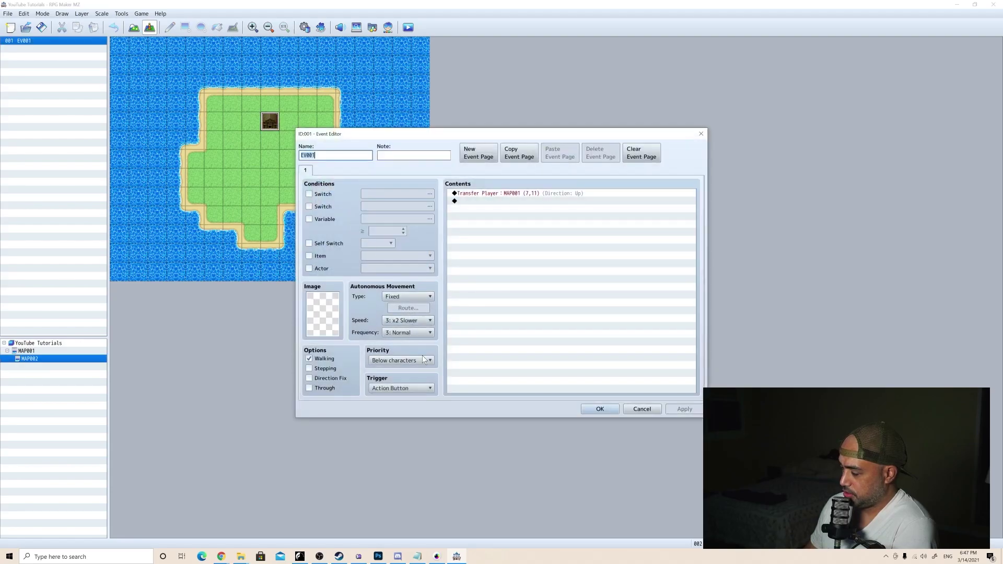
pyautogui.click(423, 388)
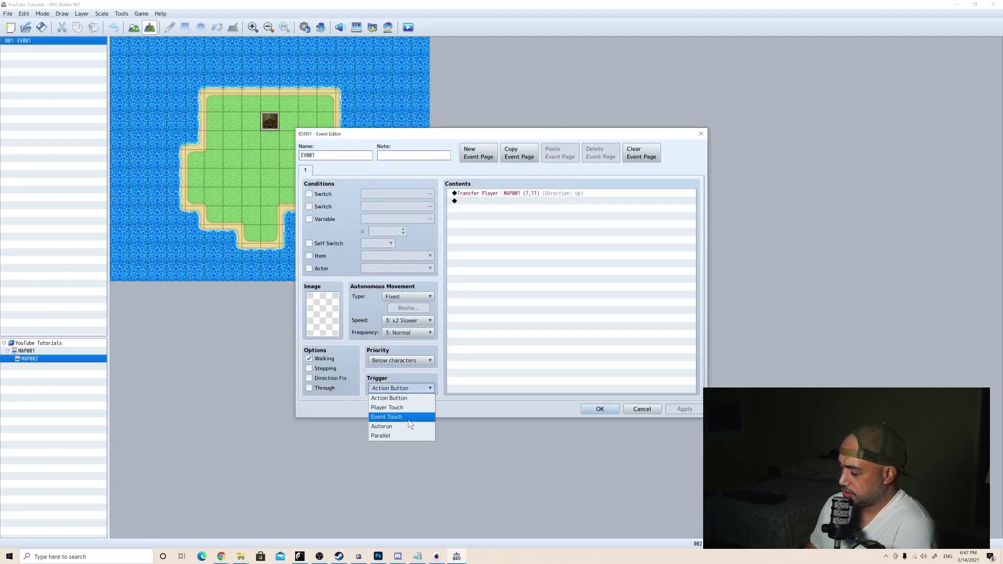
pyautogui.click(410, 407)
pyautogui.click(599, 409)
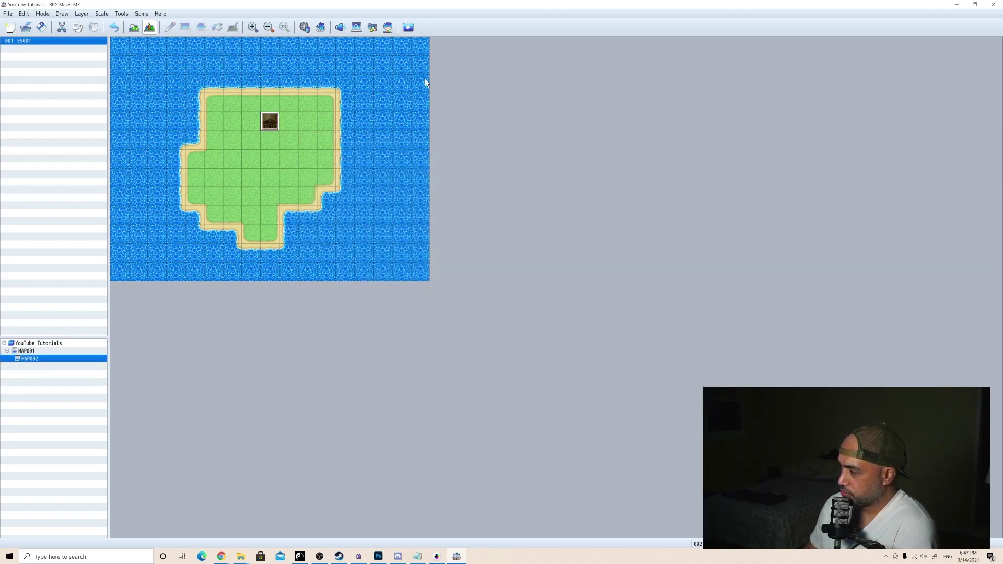
# Playtest a new game and walk the party up beside the house on MAP002
pyautogui.click(408, 29)
pyautogui.press('Return')
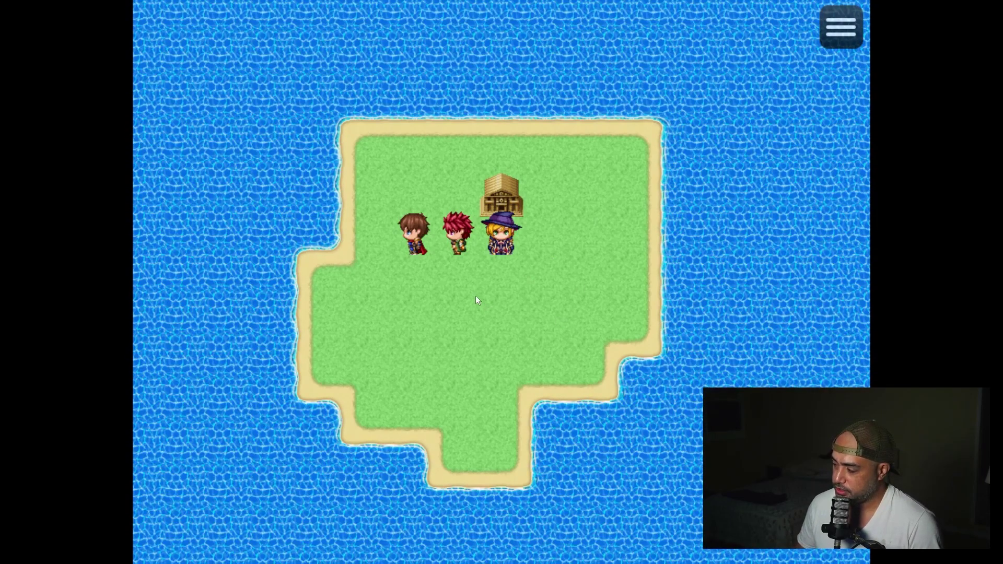
pyautogui.click(491, 238)
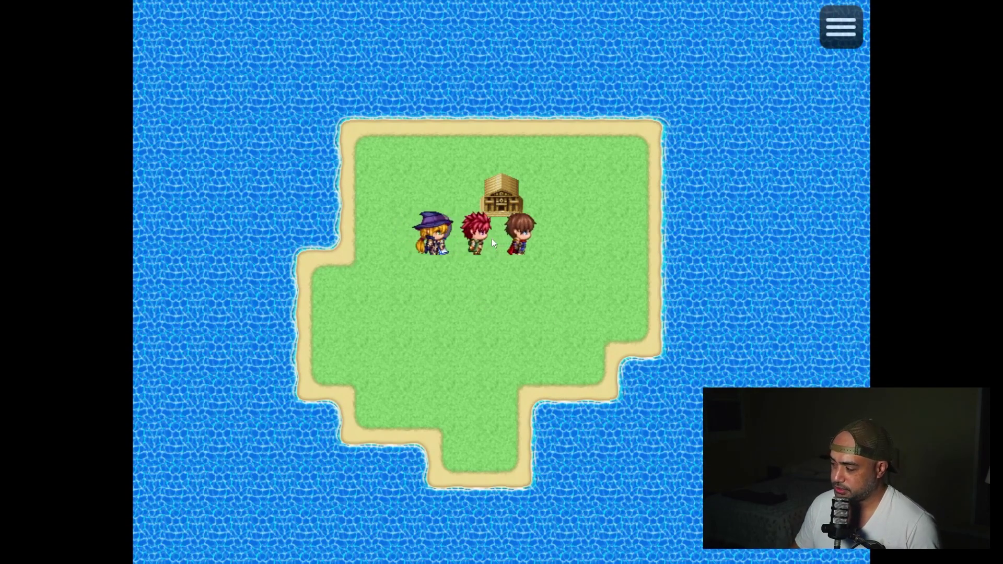
pyautogui.press('Right')
pyautogui.press('Up')
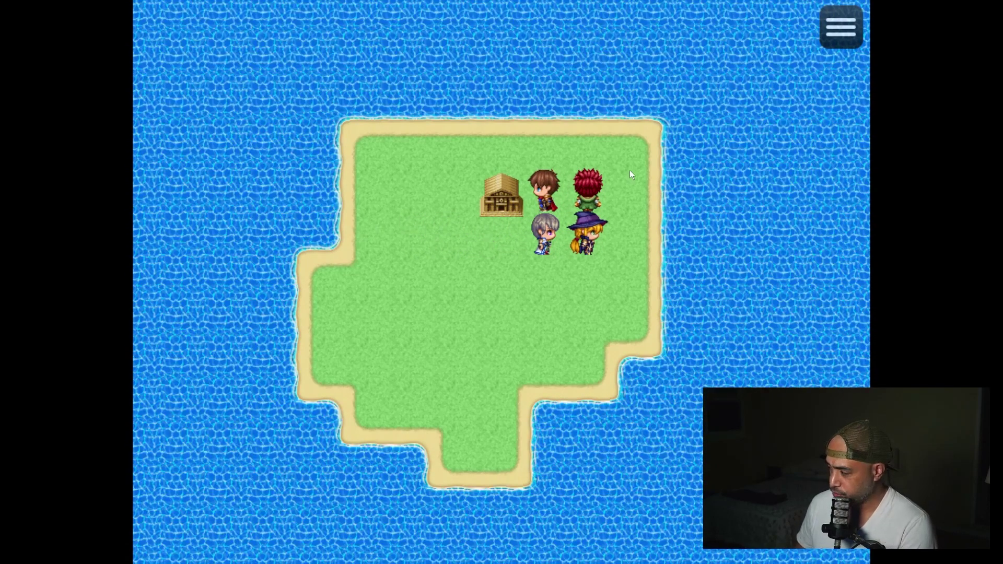
# Exit fullscreen, minimize the editor, close the test game and the resize-sprite question tab
pyautogui.press('F4')
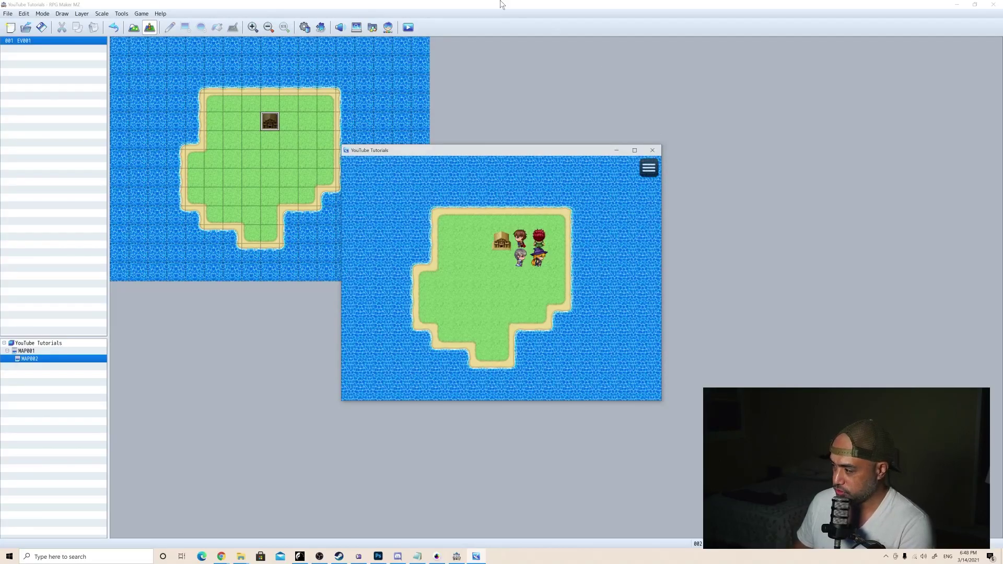
pyautogui.click(957, 5)
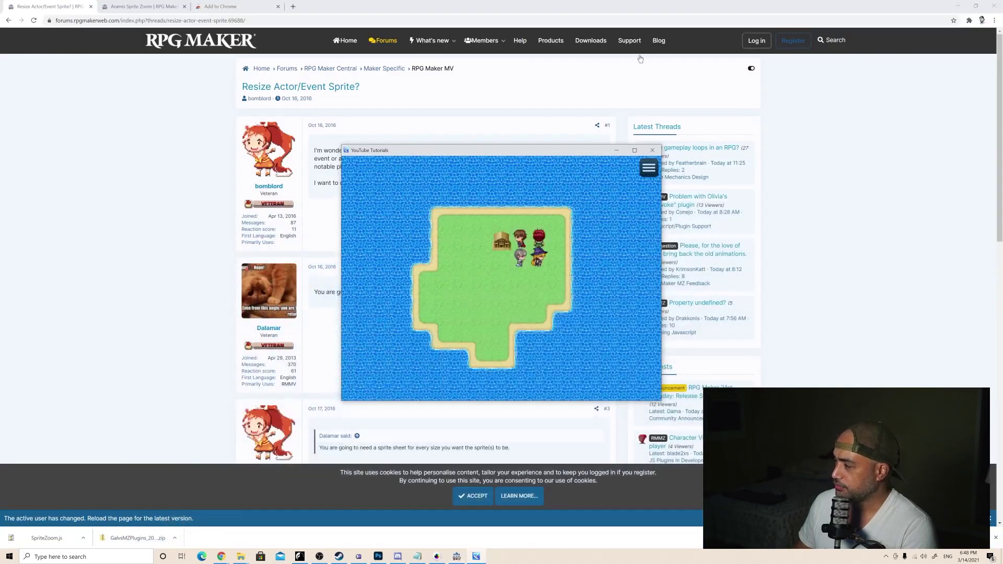
pyautogui.hotkey('alt', 'F4')
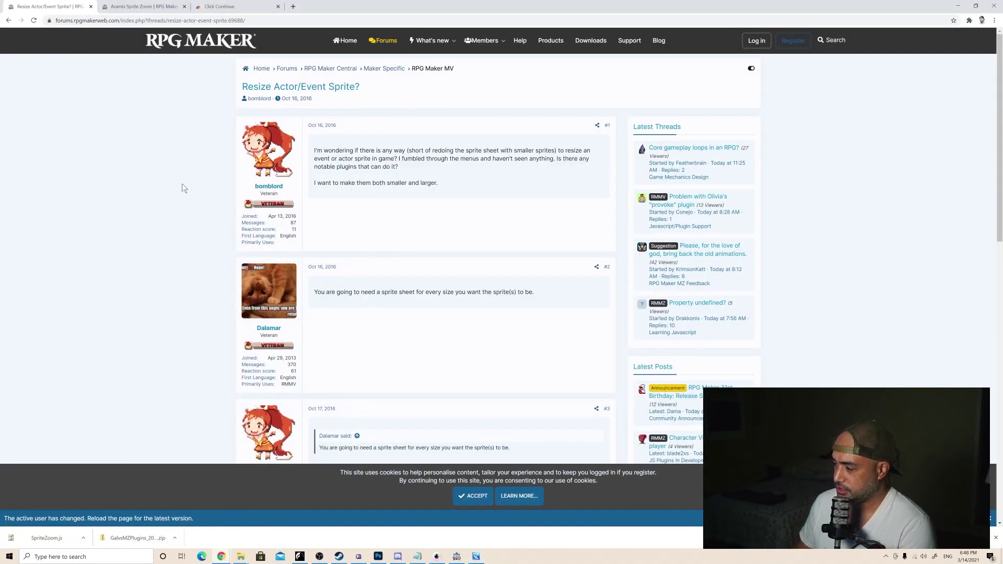
pyautogui.click(90, 7)
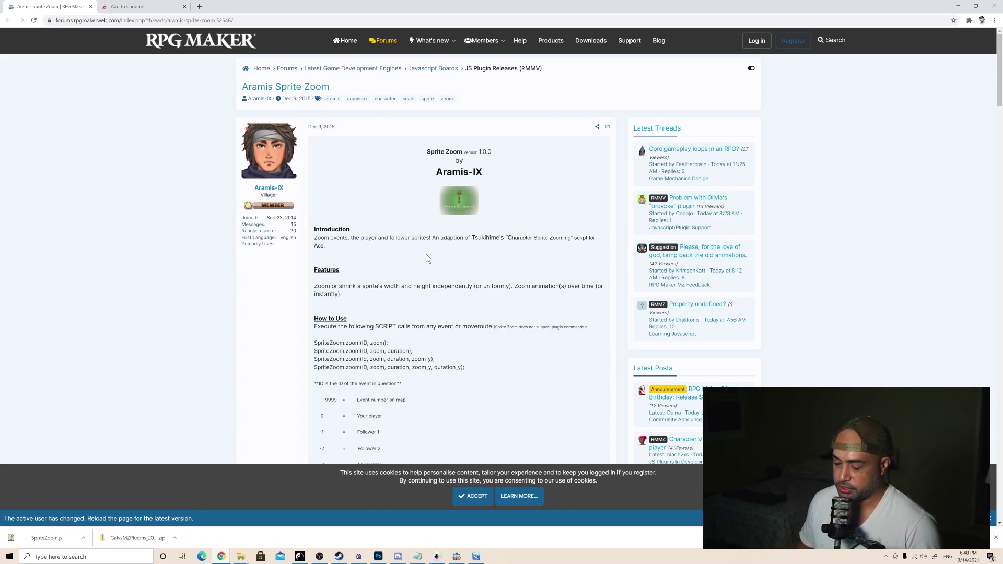
# Scroll the Aramis Sprite Zoom thread to its Script section and bring up the SpriteZoom link's options
pyautogui.scroll(-3, 425, 254)
pyautogui.moveTo(400, 187); pyautogui.dragTo(312, 192)
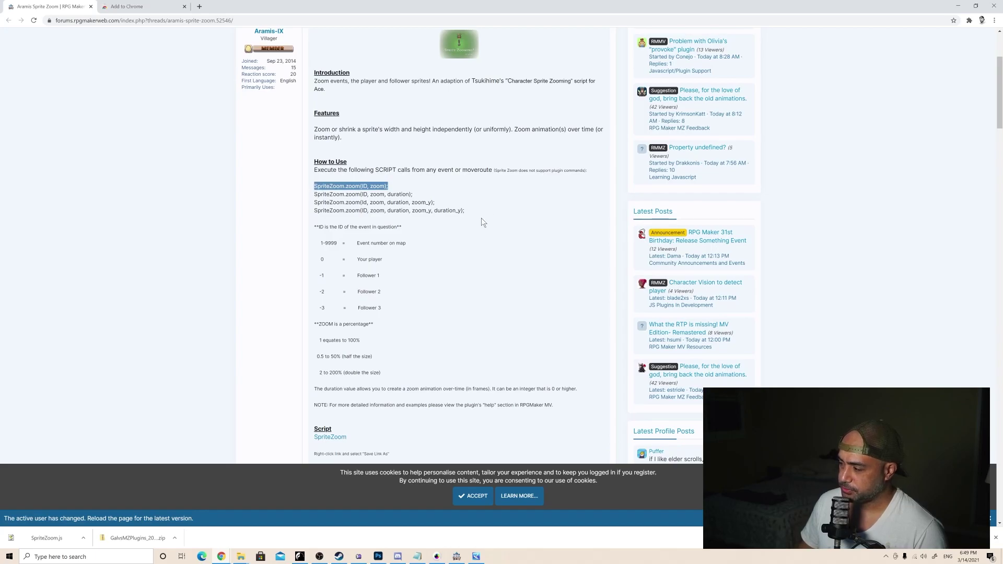
pyautogui.scroll(3, 481, 219)
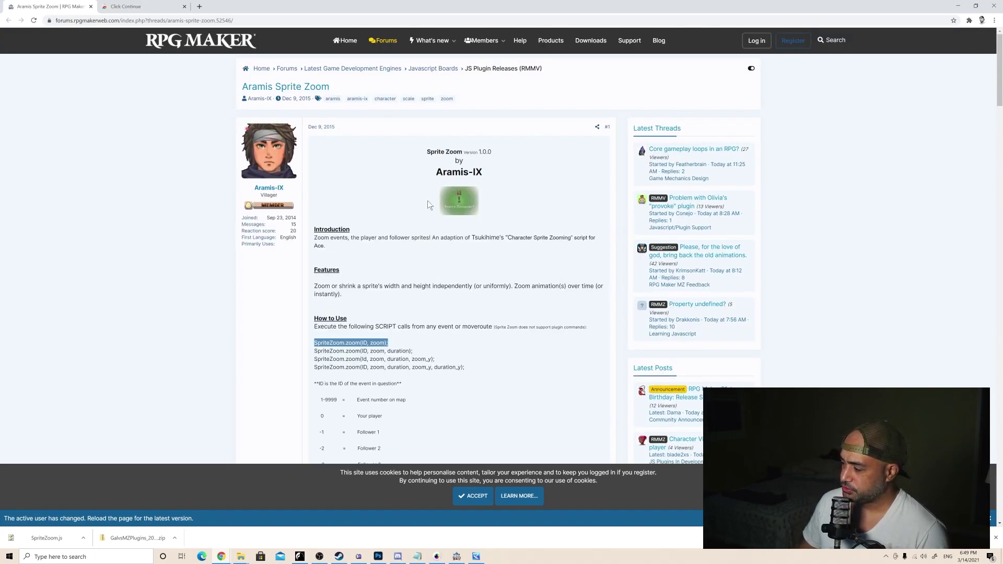
pyautogui.scroll(-8, 428, 200)
pyautogui.rightClick(333, 203)
# Open the raw SpriteZoom.js in a new tab and save it into YouTube Tutorials\js\plugins
pyautogui.click(382, 194)
pyautogui.click(335, 204)
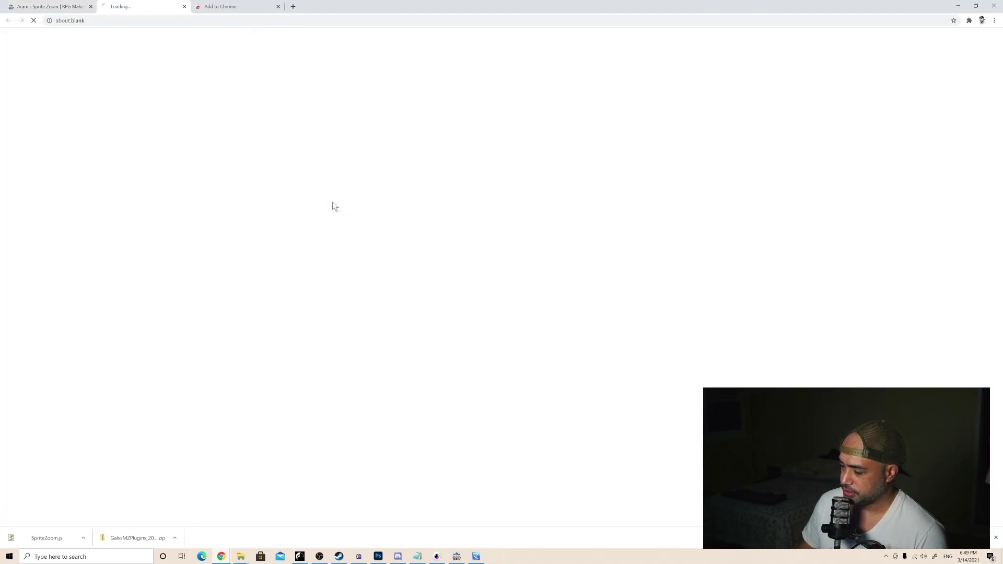
pyautogui.rightClick(337, 152)
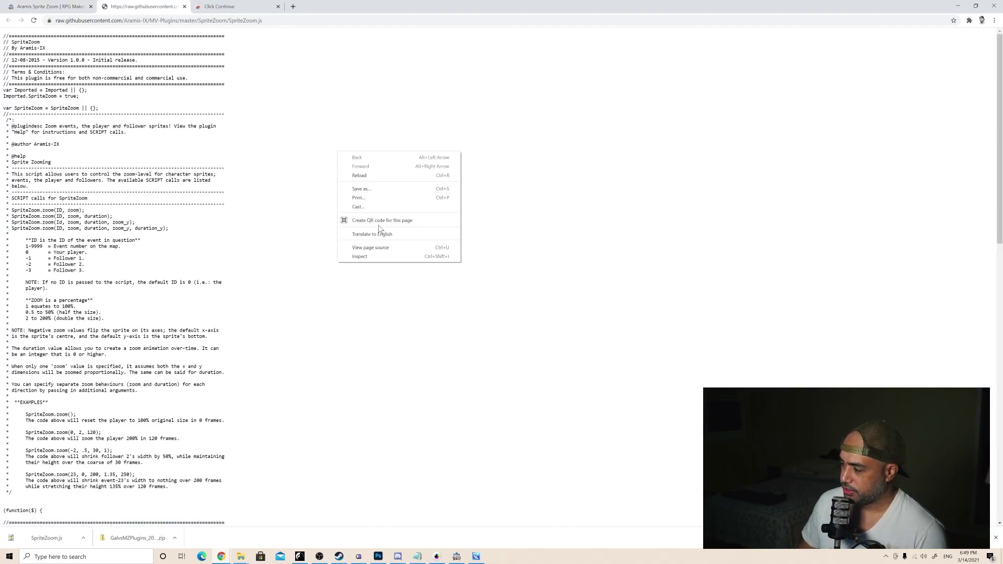
pyautogui.click(371, 191)
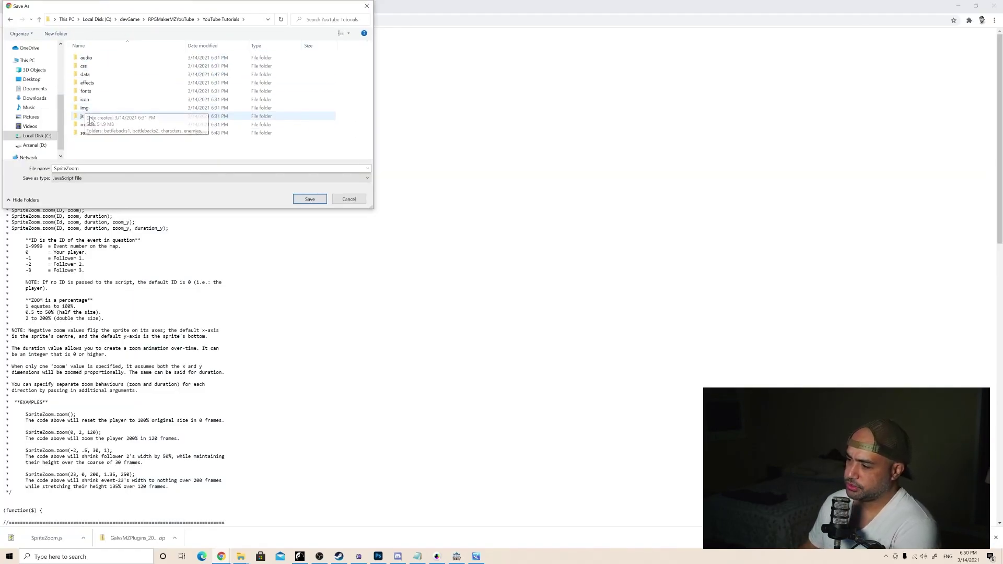
pyautogui.click(86, 119)
pyautogui.doubleClick(83, 116)
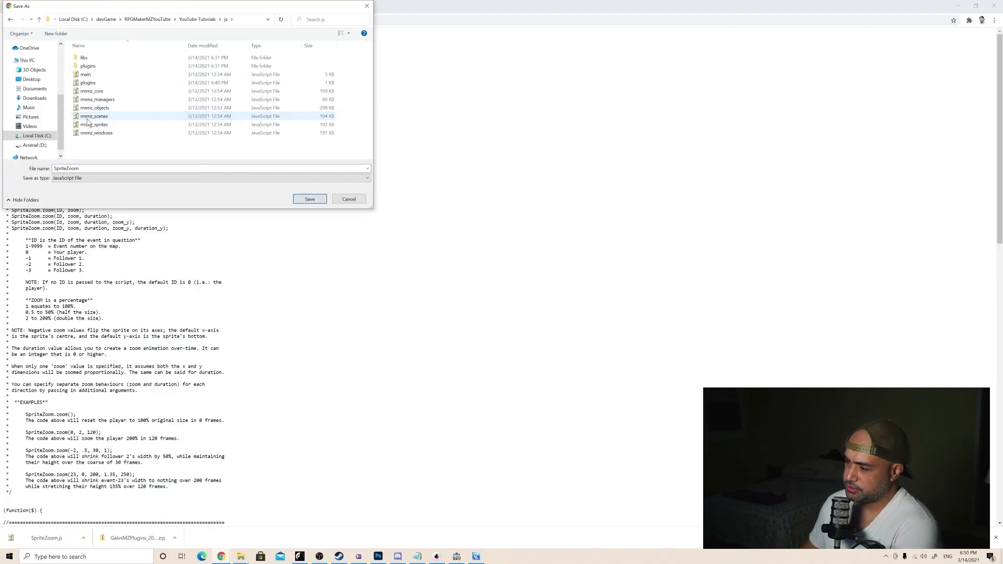
pyautogui.click(88, 66)
pyautogui.doubleClick(116, 67)
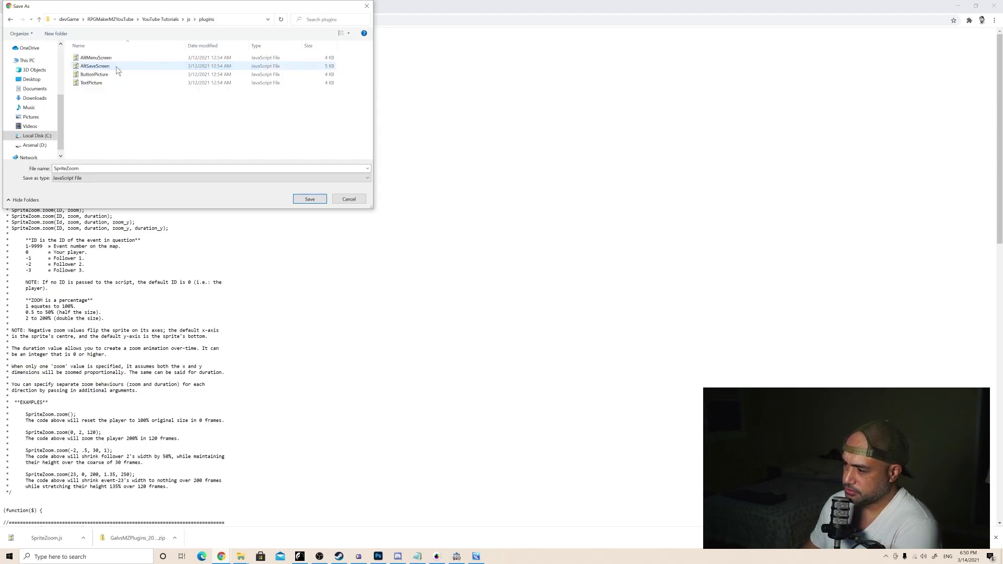
pyautogui.click(318, 202)
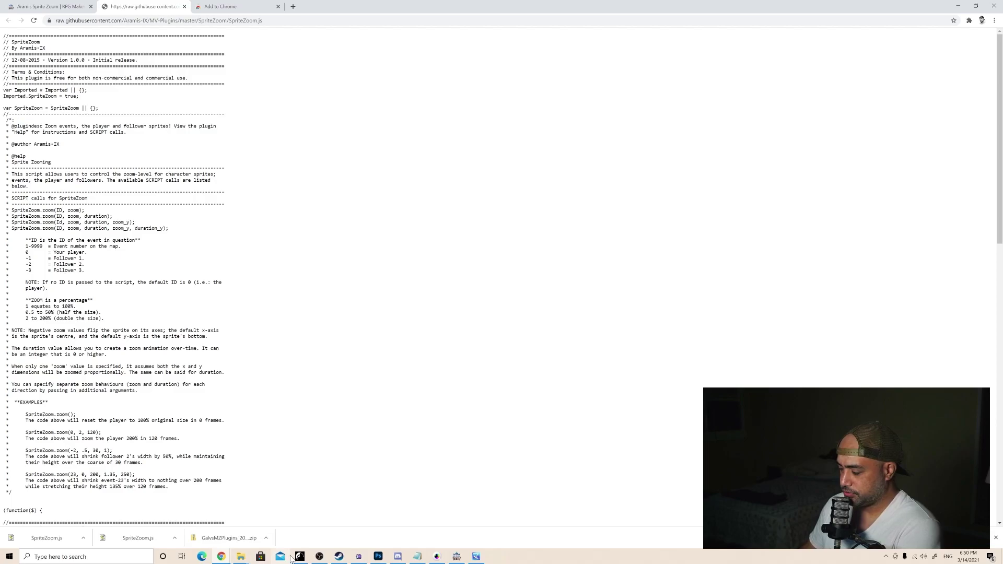
# Add SpriteZoom by Aramis-IX to the Plugin Manager's first empty slot with status ON
pyautogui.click(457, 557)
pyautogui.click(321, 27)
pyautogui.doubleClick(370, 178)
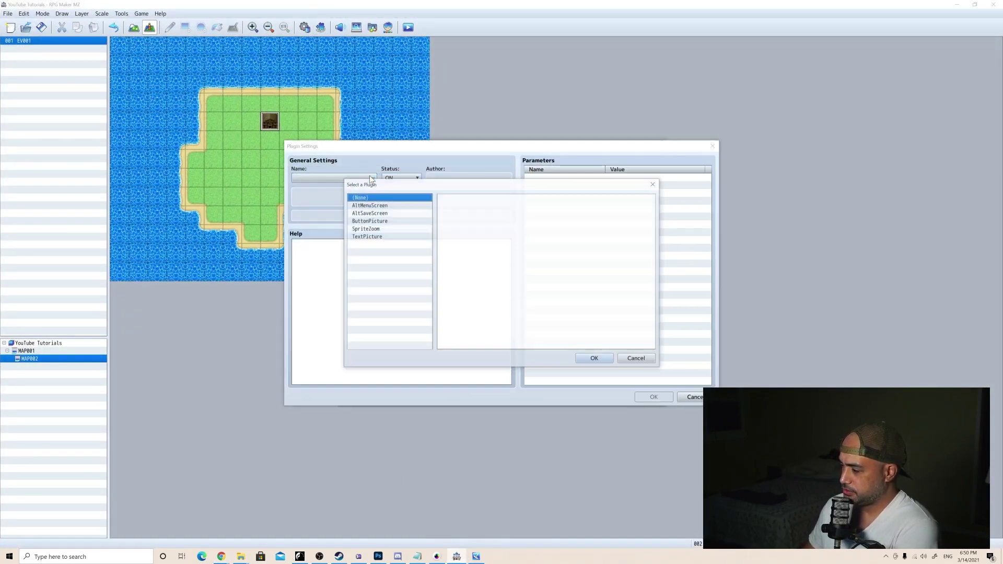
pyautogui.click(375, 229)
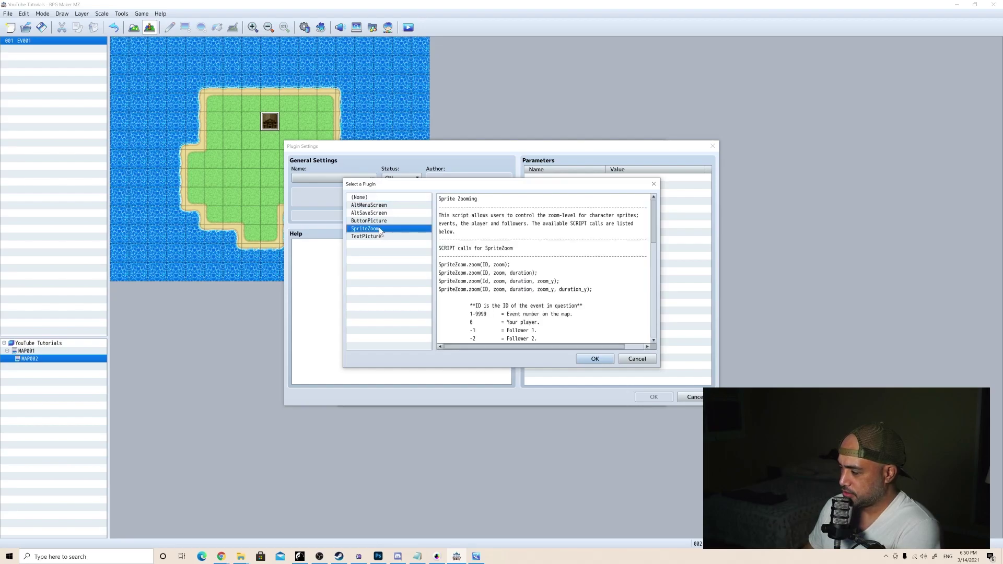
pyautogui.click(594, 359)
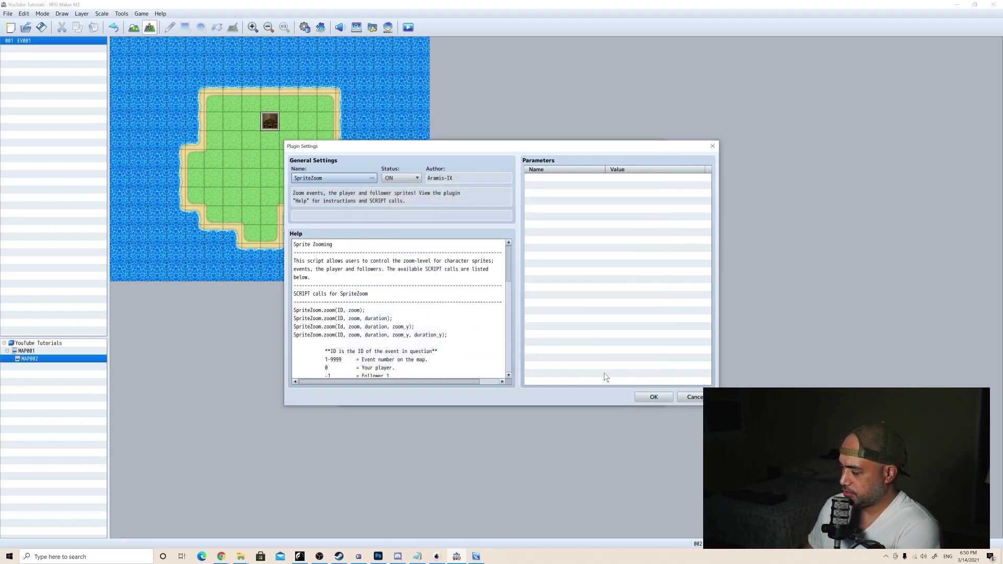
pyautogui.click(653, 397)
pyautogui.click(557, 398)
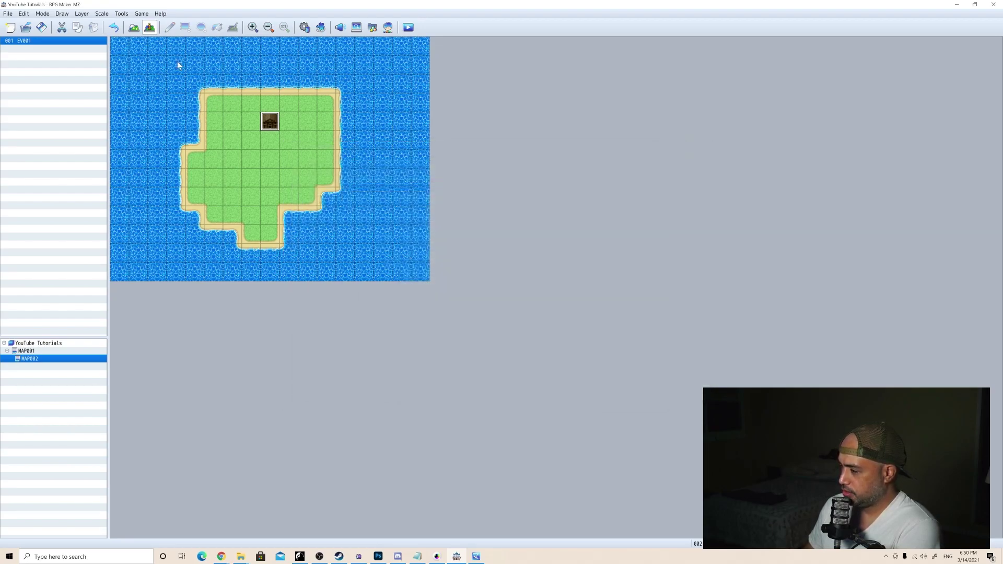
# Create Parallel event EV002 on the top-left water tile, start a Script command, and bring up the SpriteZoom notes
pyautogui.click(130, 53)
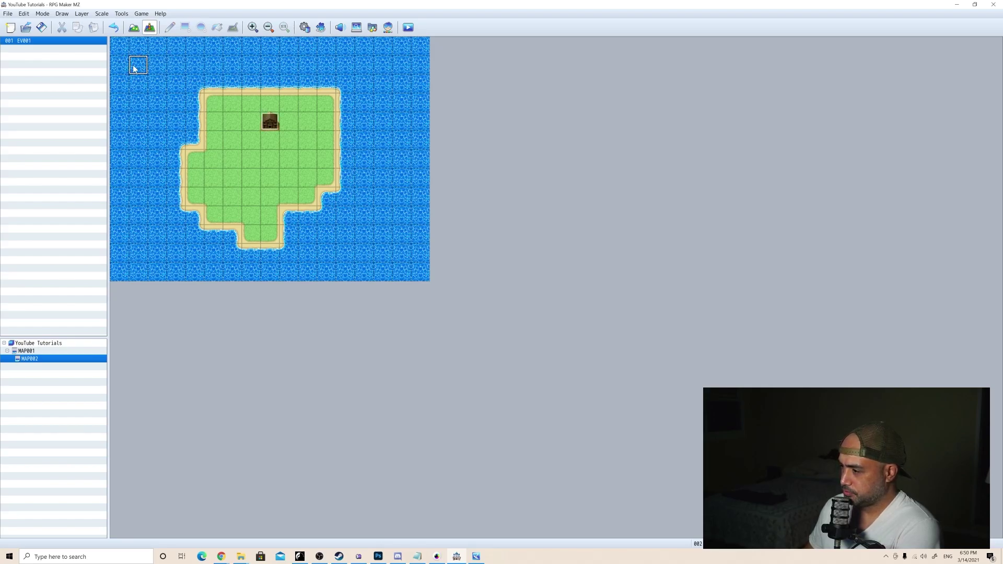
pyautogui.doubleClick(133, 69)
pyautogui.click(387, 387)
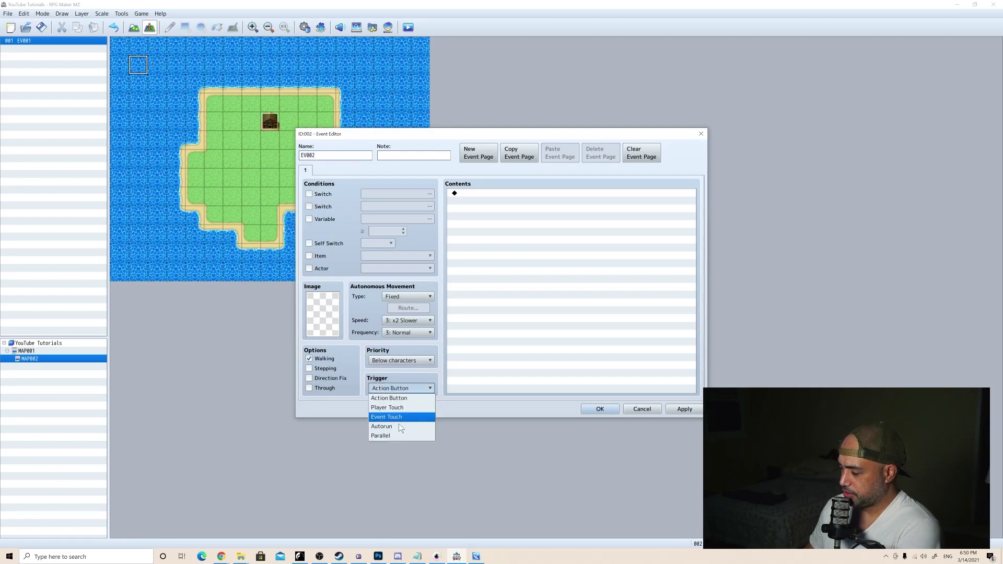
pyautogui.click(399, 435)
pyautogui.doubleClick(476, 227)
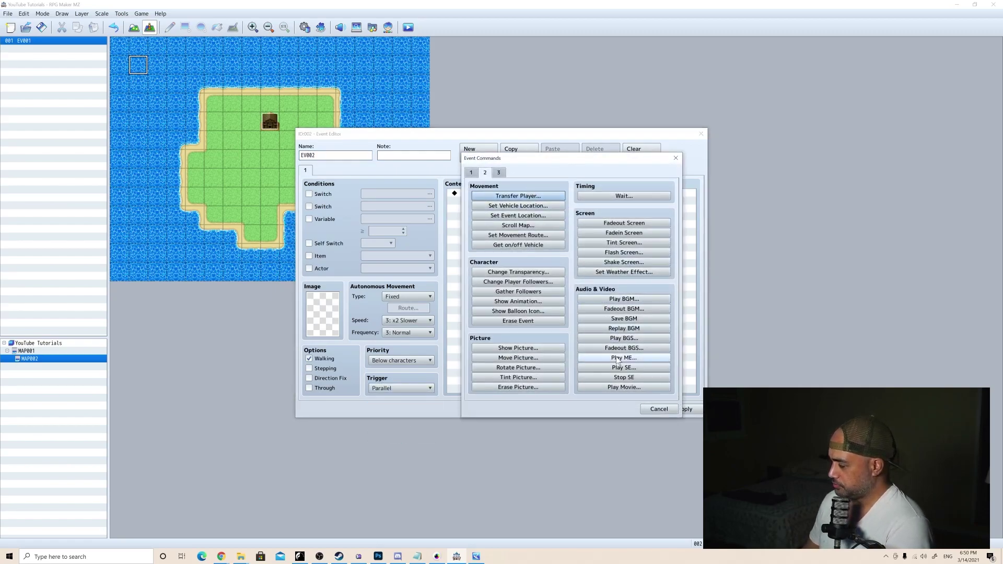
pyautogui.hotkey('ctrl', 'Tab')
pyautogui.click(624, 376)
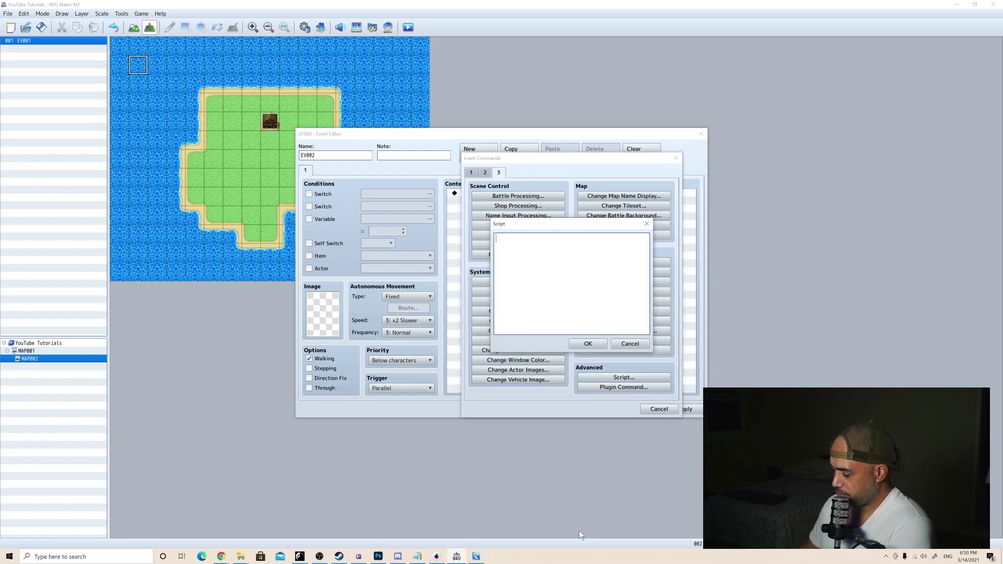
pyautogui.click(417, 556)
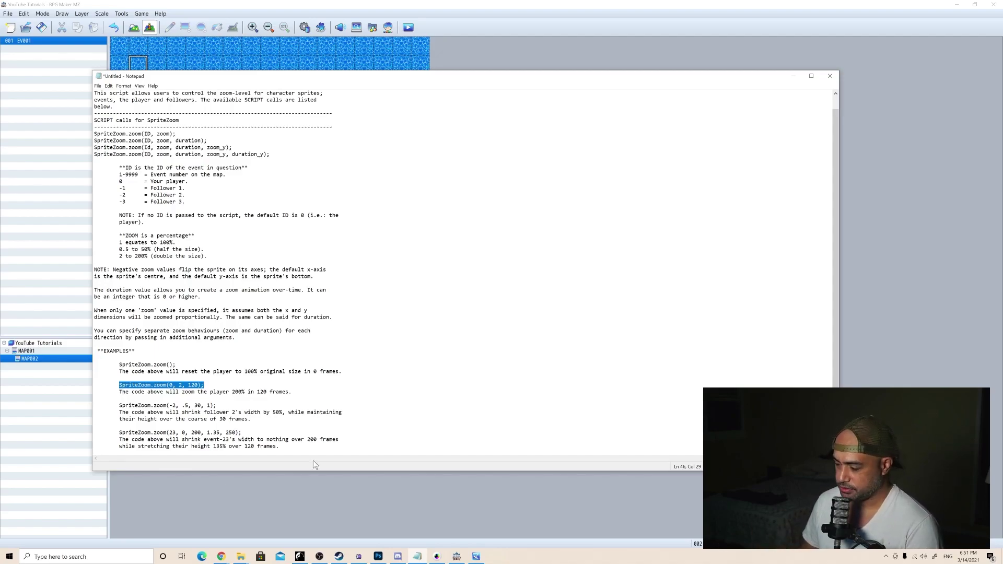
# Paste the SpriteZoom.zoom(0, 2, 120) example into EV002's Script box and select the 2
pyautogui.click(267, 495)
pyautogui.write('SpriteZoom.zoom(0, 2, 120);')
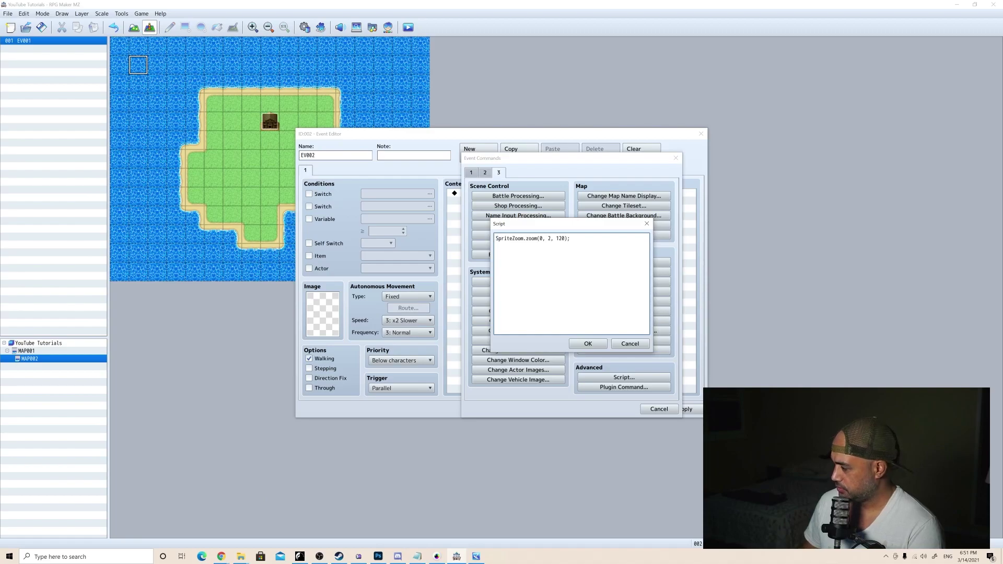
pyautogui.doubleClick(549, 238)
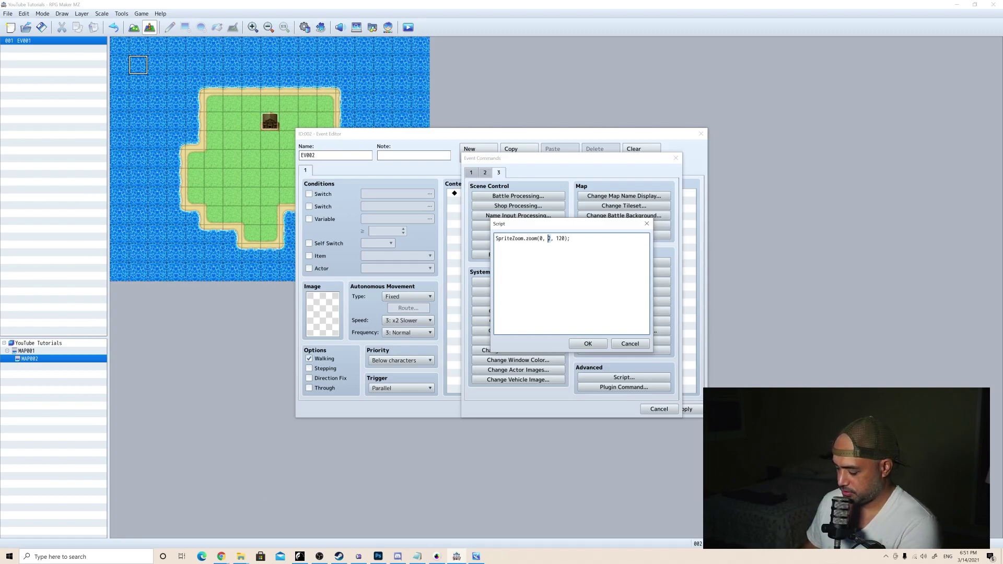
# Check the player and follower ID list in Notepad, then return to edit the zoom value
pyautogui.hotkey('alt', 'Tab')
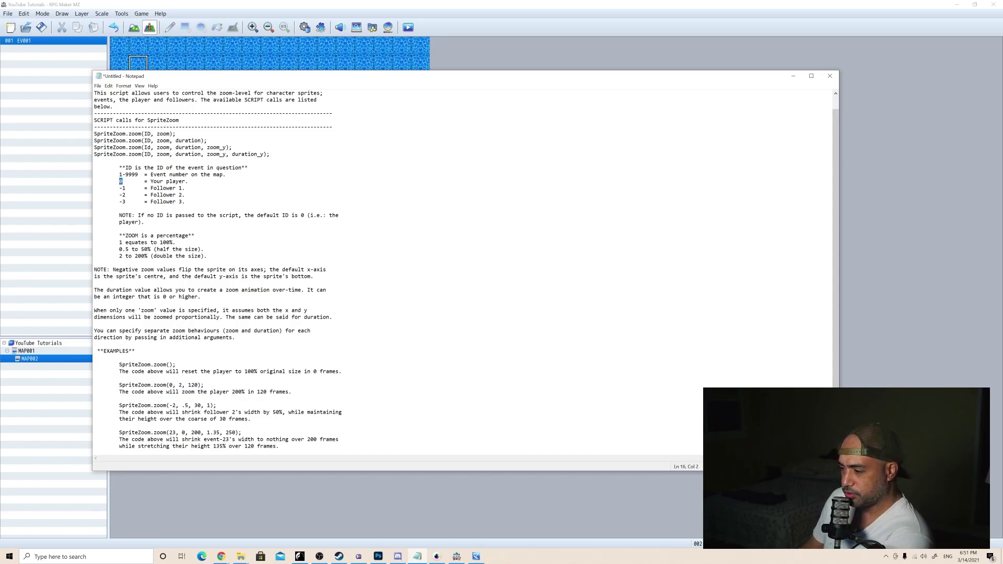
pyautogui.press('Down')
pyautogui.press('Down')
pyautogui.press('Down')
pyautogui.press('End')
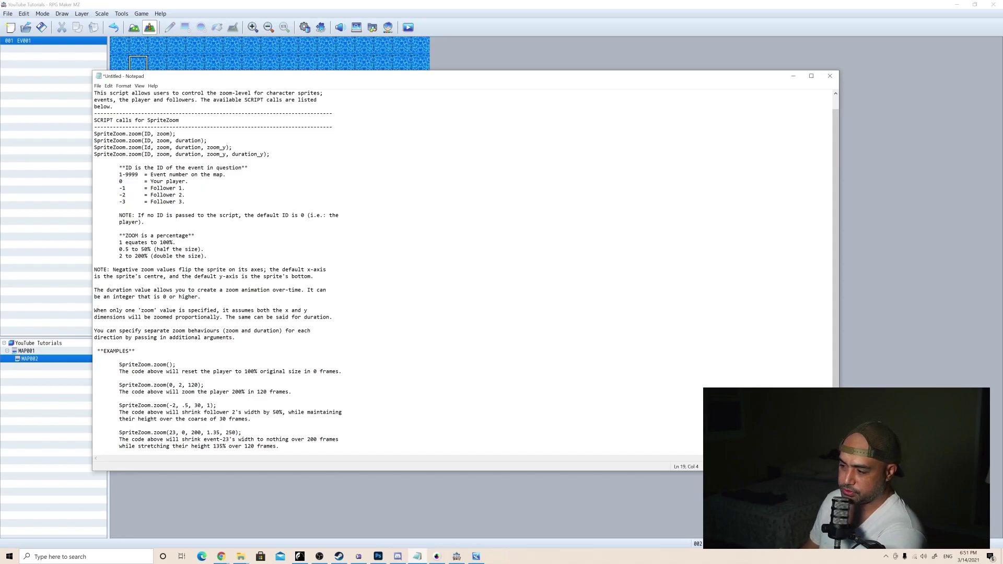
pyautogui.click(441, 63)
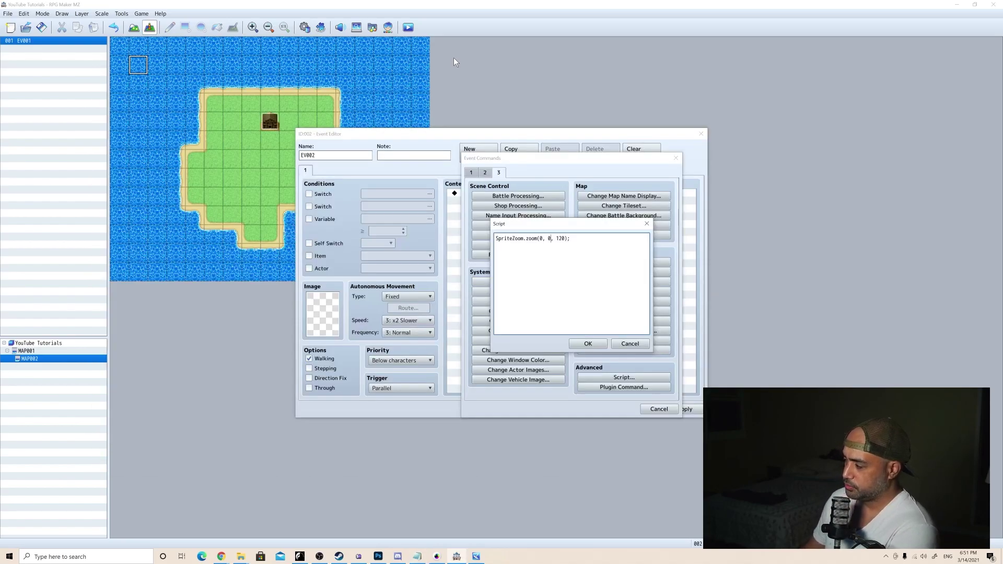
pyautogui.click(552, 238)
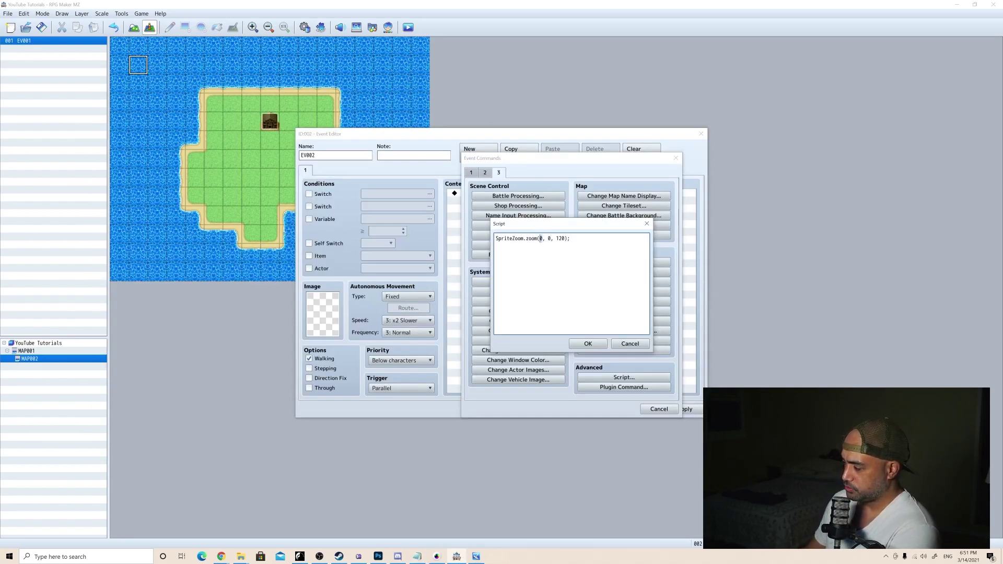
# Change the SpriteZoom.zoom duration from 120 to 50 frames and duplicate the line into four copies
pyautogui.moveTo(556, 238); pyautogui.dragTo(565, 239)
pyautogui.write('5')
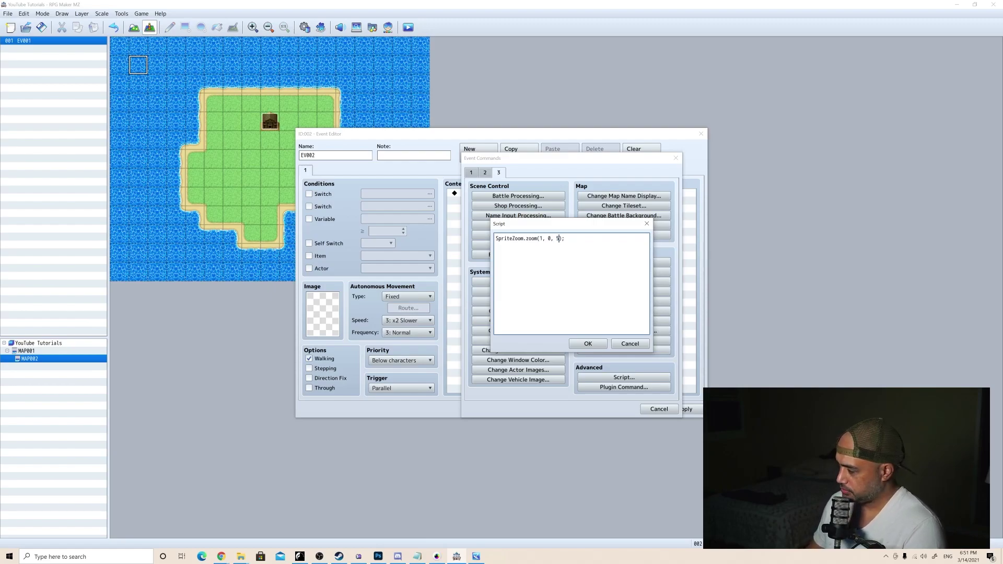
pyautogui.write('0')
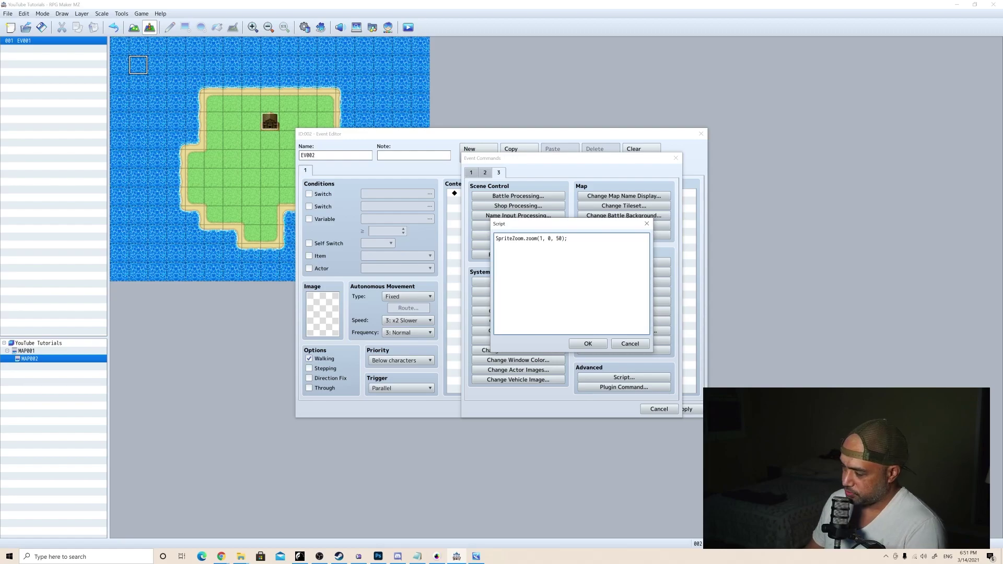
pyautogui.click(567, 238)
pyautogui.hotkey('ctrl', 'a')
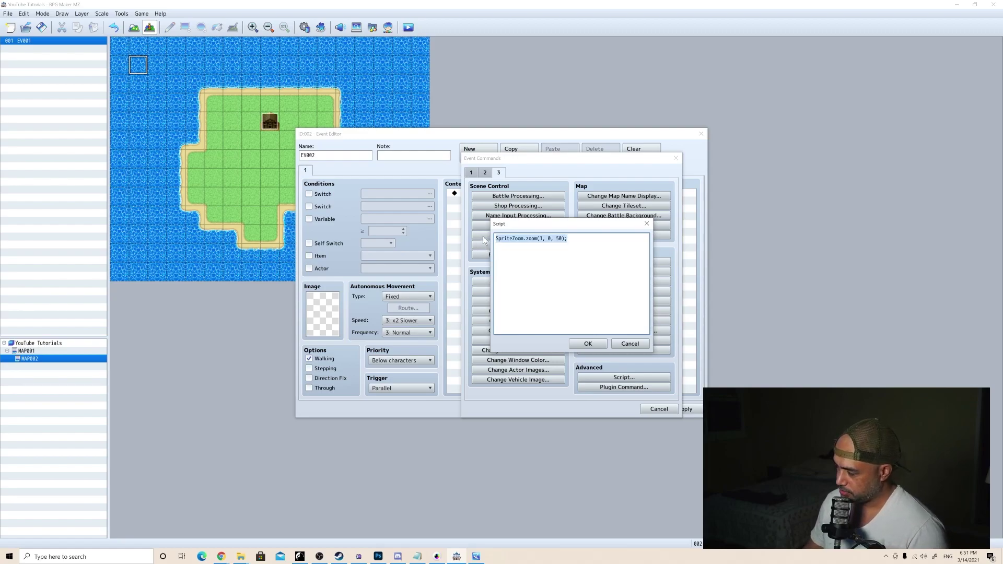
pyautogui.hotkey('ctrl', 'c')
pyautogui.hotkey('ctrl', 'v')
pyautogui.hotkey('ctrl', 'v')
pyautogui.hotkey('ctrl', 'v')
pyautogui.hotkey('ctrl', 'z')
pyautogui.hotkey('ctrl', 'z')
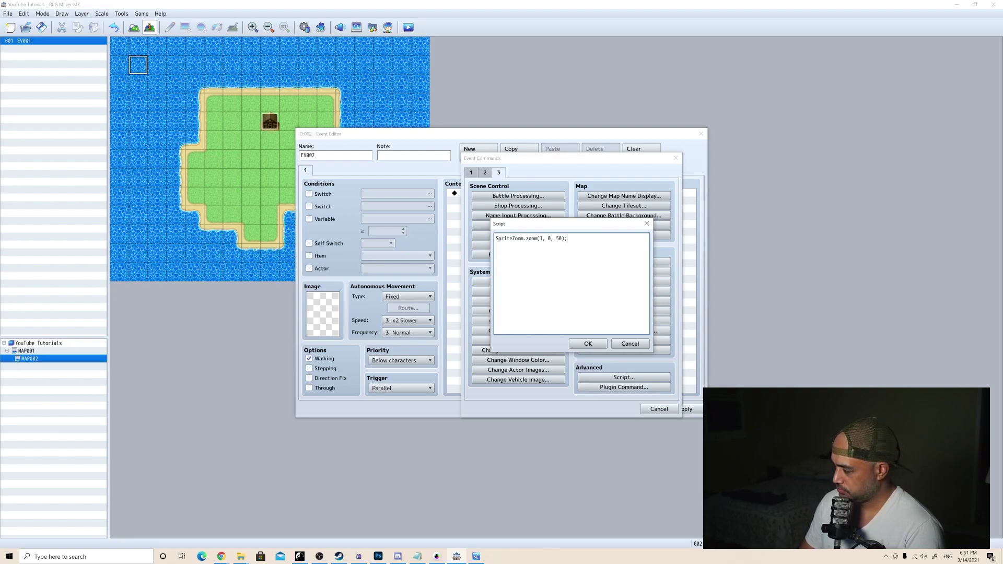
pyautogui.hotkey('ctrl', 'a')
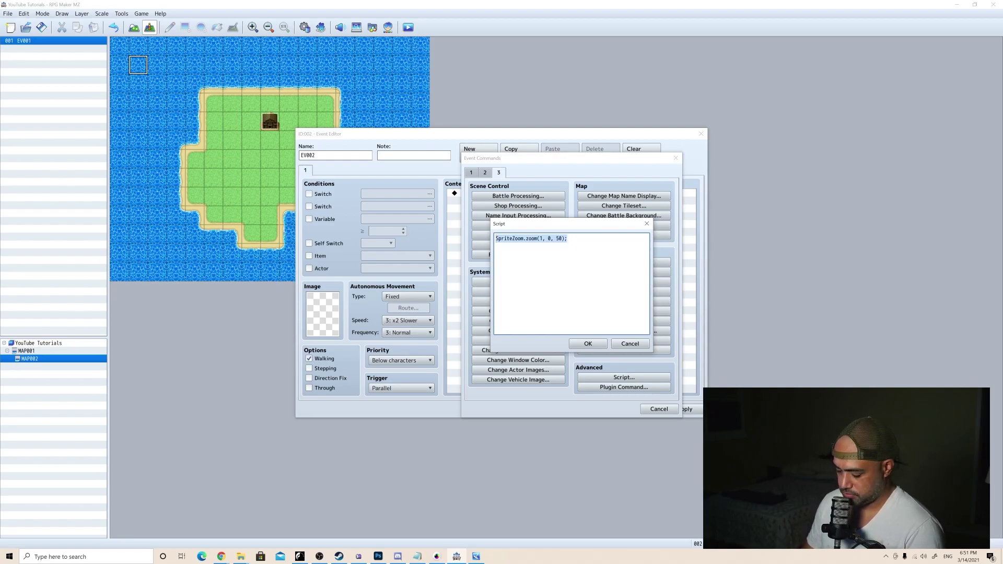
pyautogui.hotkey('ctrl', 'c')
pyautogui.hotkey('ctrl', 'v')
pyautogui.hotkey('ctrl', 'v')
pyautogui.hotkey('ctrl', 'v')
pyautogui.hotkey('ctrl', 'v')
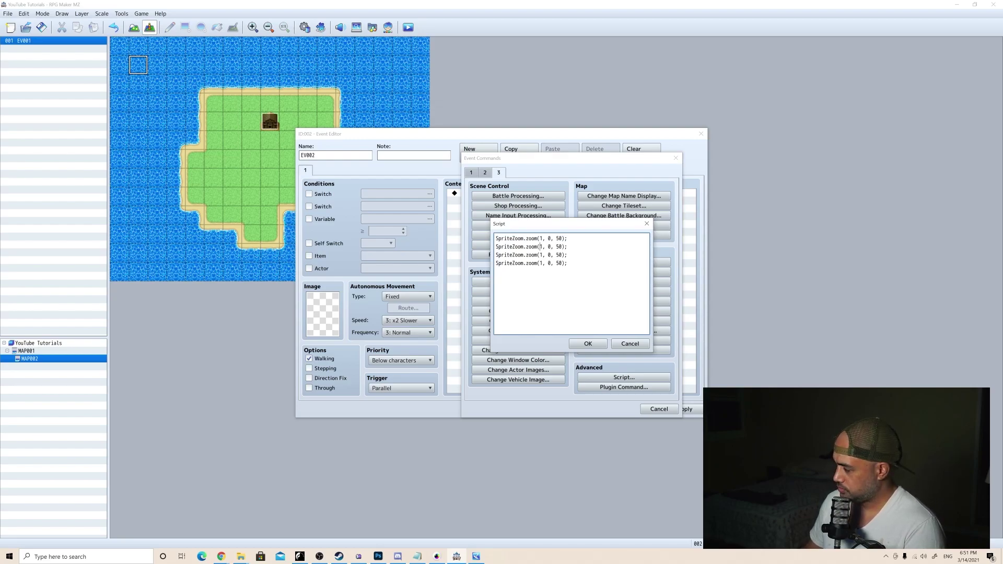
# Set the four lines' IDs to 0, -1, -2 and -3 and confirm the script
pyautogui.press('BackSpace')
pyautogui.write('0')
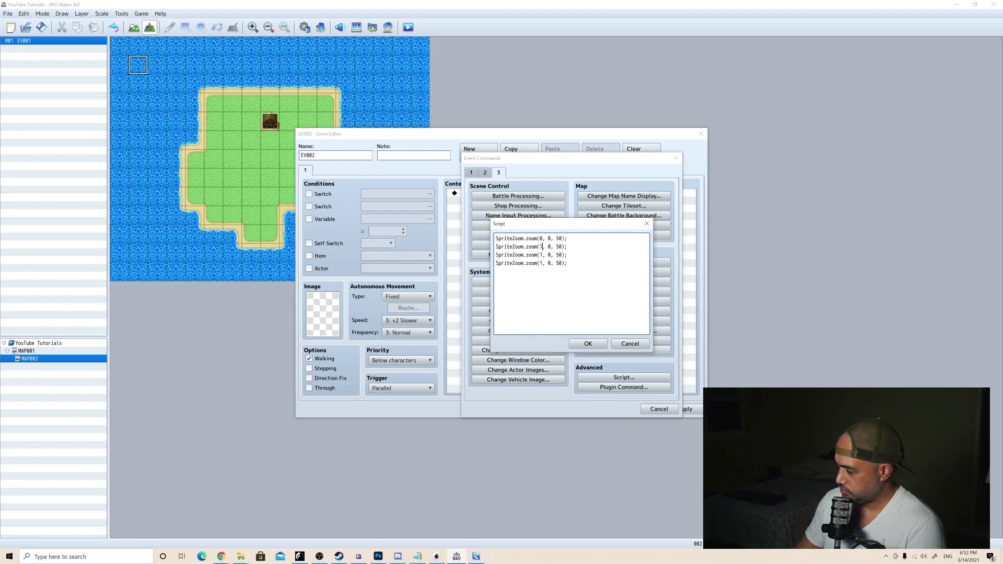
pyautogui.press('Down')
pyautogui.press('BackSpace')
pyautogui.write('-1')
pyautogui.press('Down')
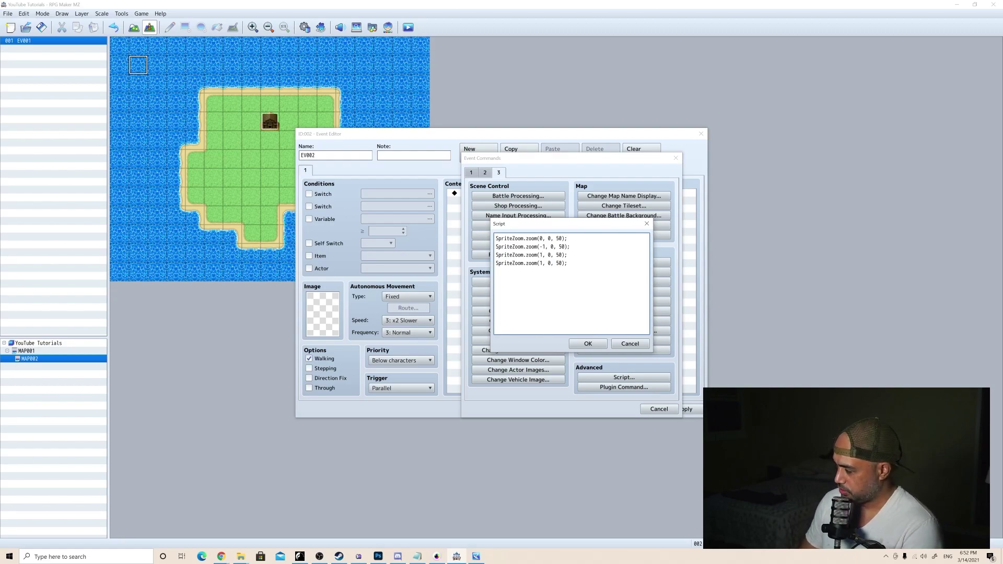
pyautogui.press('BackSpace')
pyautogui.write('-2')
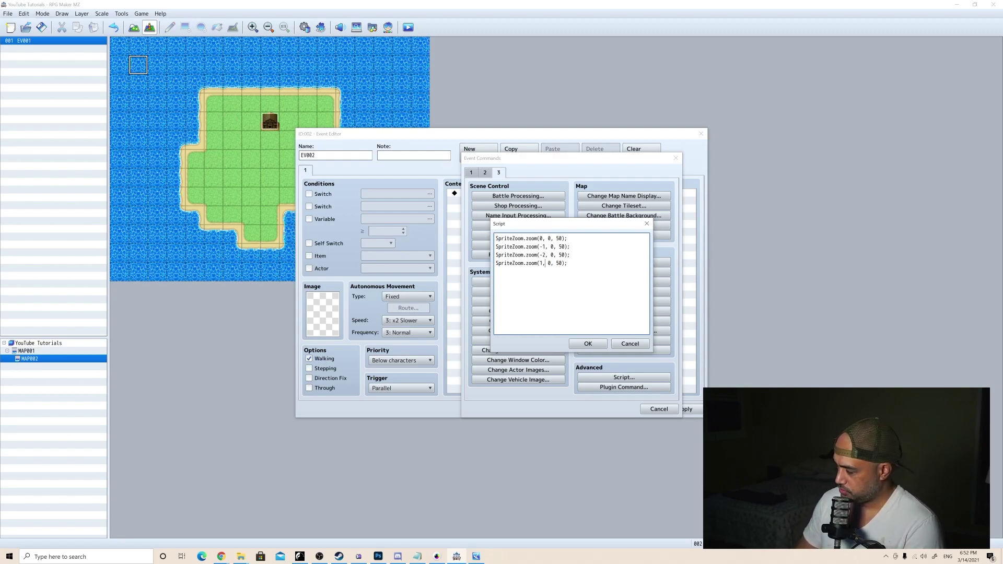
pyautogui.press('BackSpace')
pyautogui.write('3')
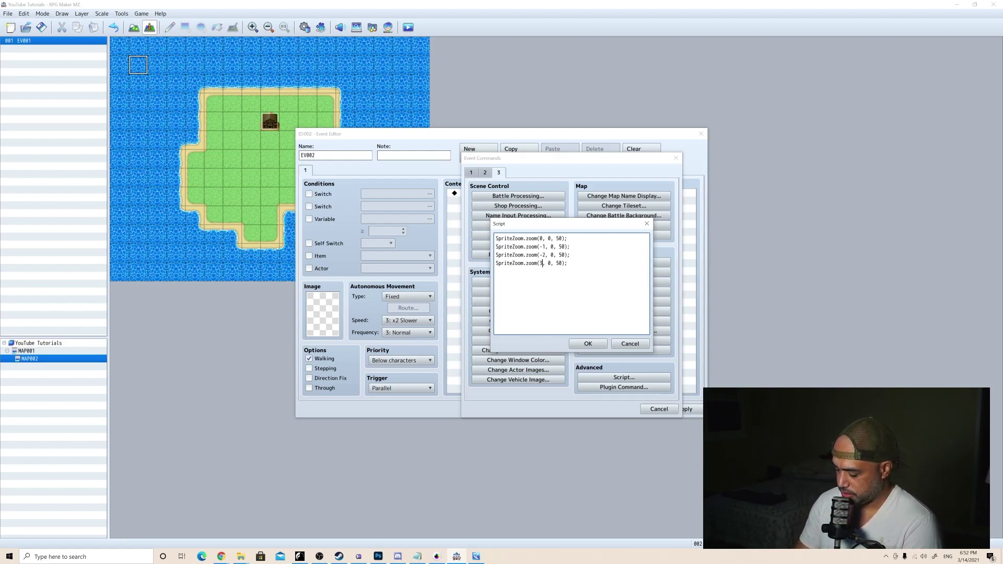
pyautogui.press('BackSpace')
pyautogui.write('-3')
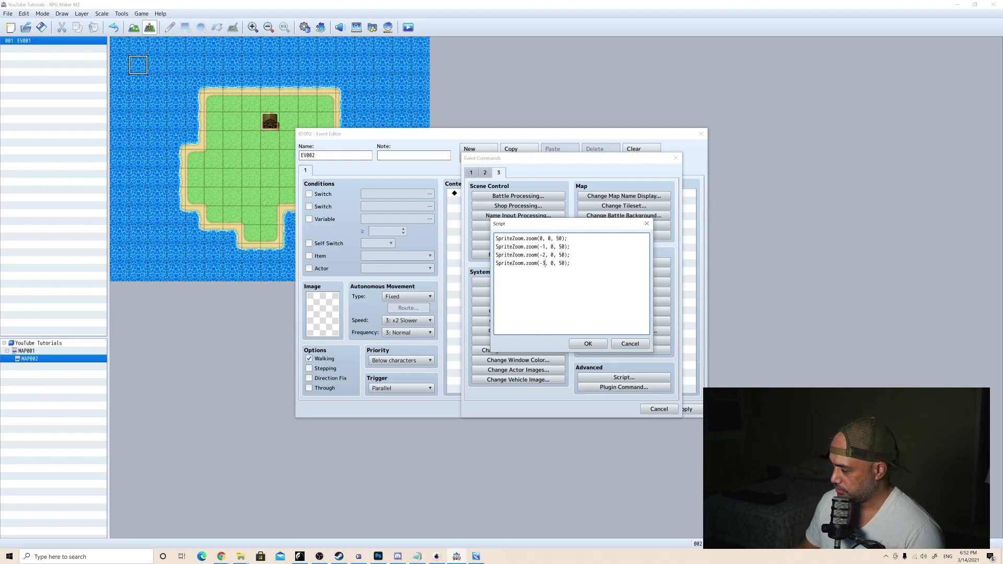
pyautogui.click(587, 344)
# Look through the movement and character event commands, then close the list without adding anything
pyautogui.click(607, 412)
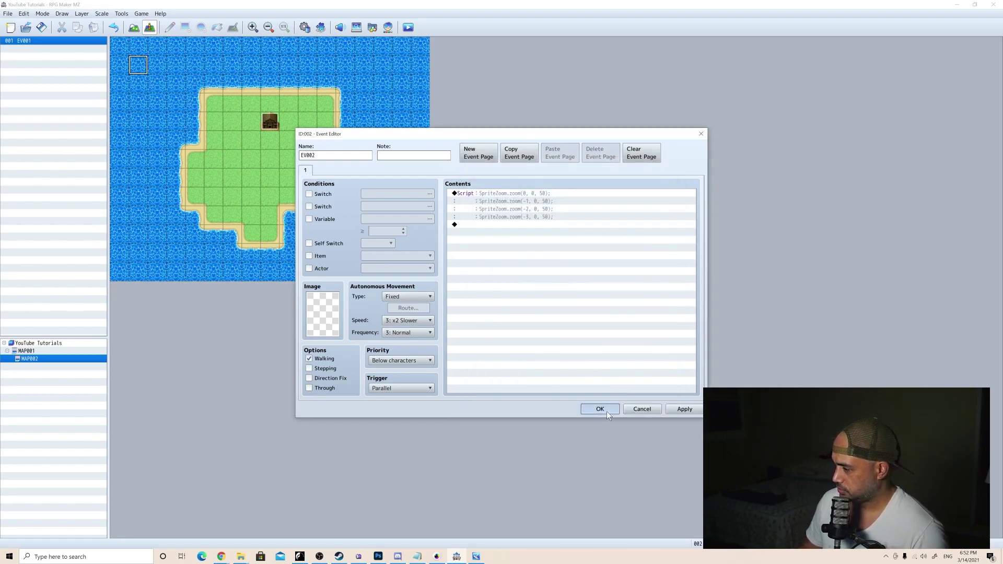
pyautogui.click(519, 254)
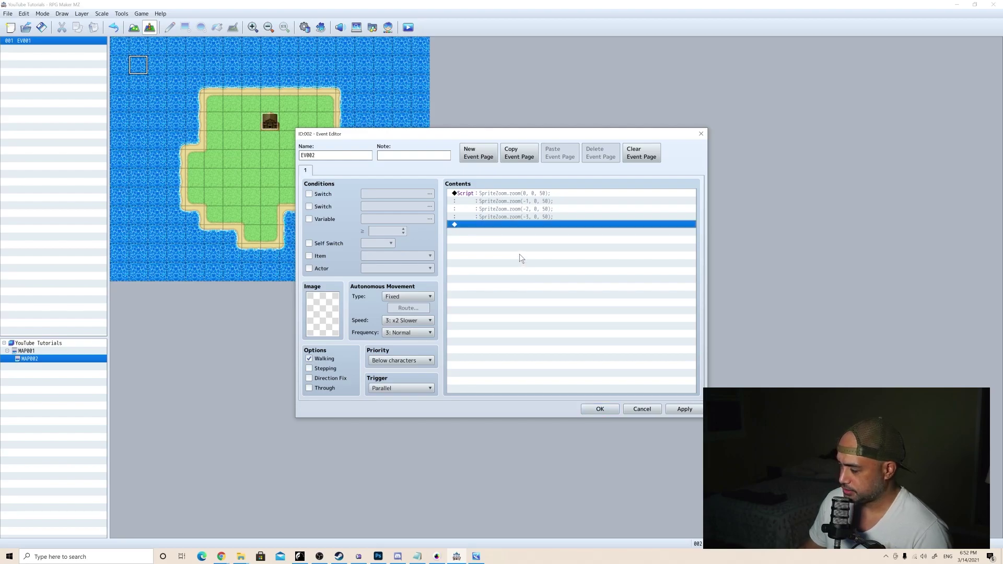
pyautogui.doubleClick(519, 254)
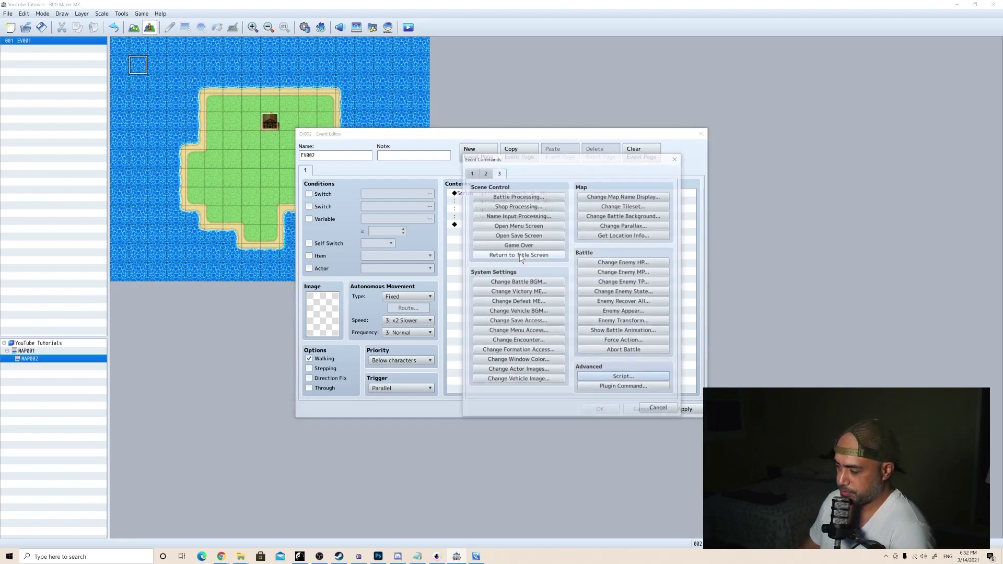
pyautogui.click(485, 174)
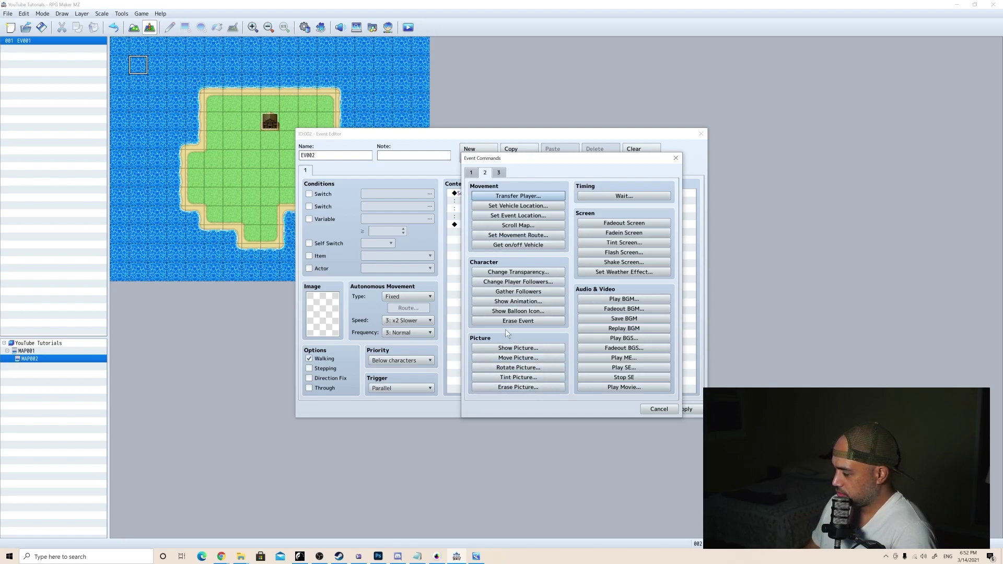
pyautogui.press('Escape')
# Save EV002, then start a playtest and confirm saving the game changes
pyautogui.click(606, 406)
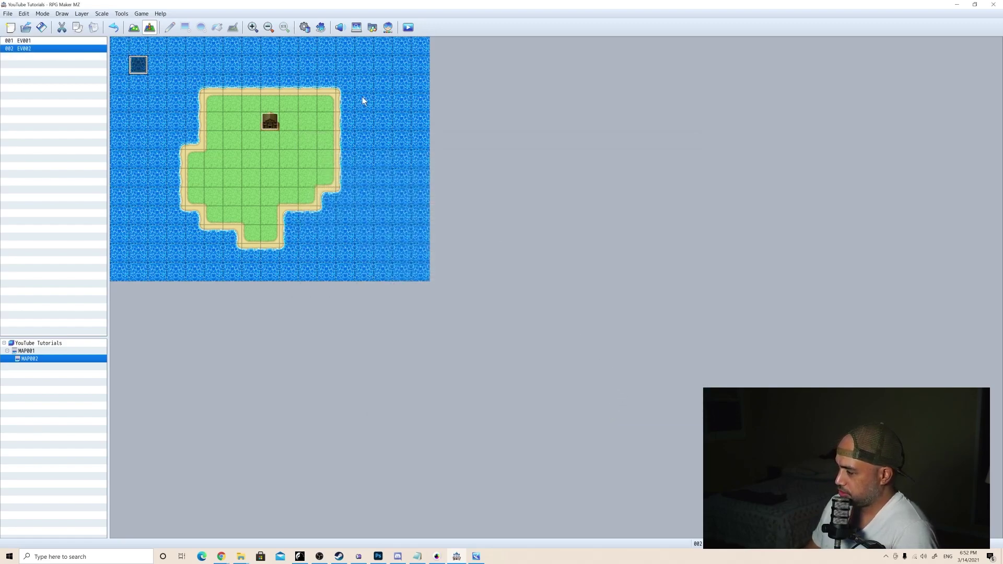
pyautogui.click(413, 26)
pyautogui.click(486, 288)
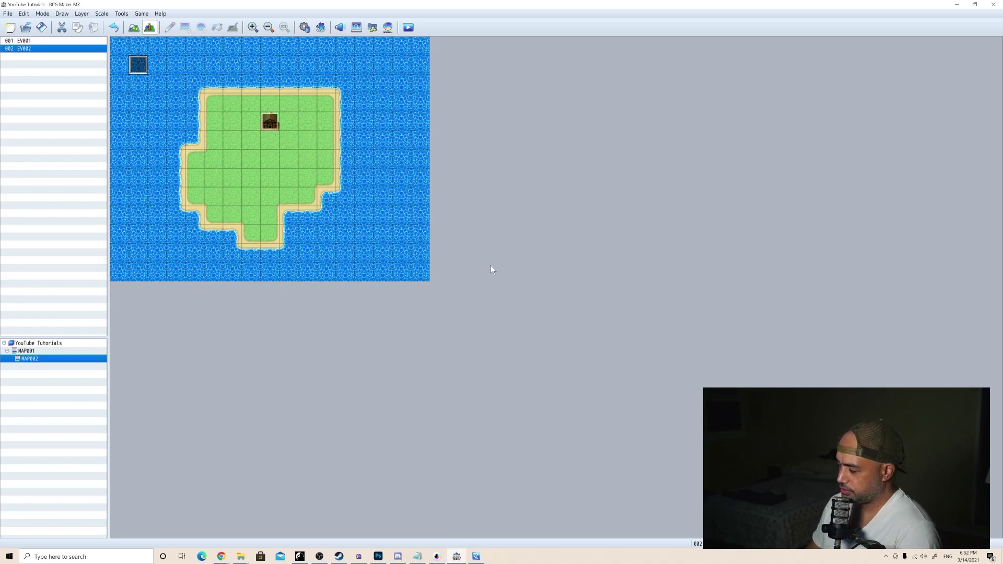